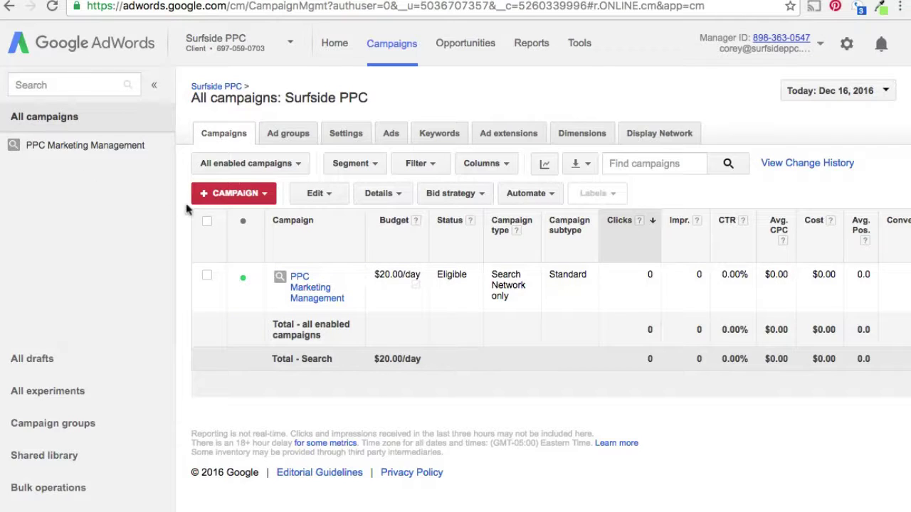
Open the PPC Marketing Management campaign's ad extensions and show its sitelinks extensions
click(306, 293)
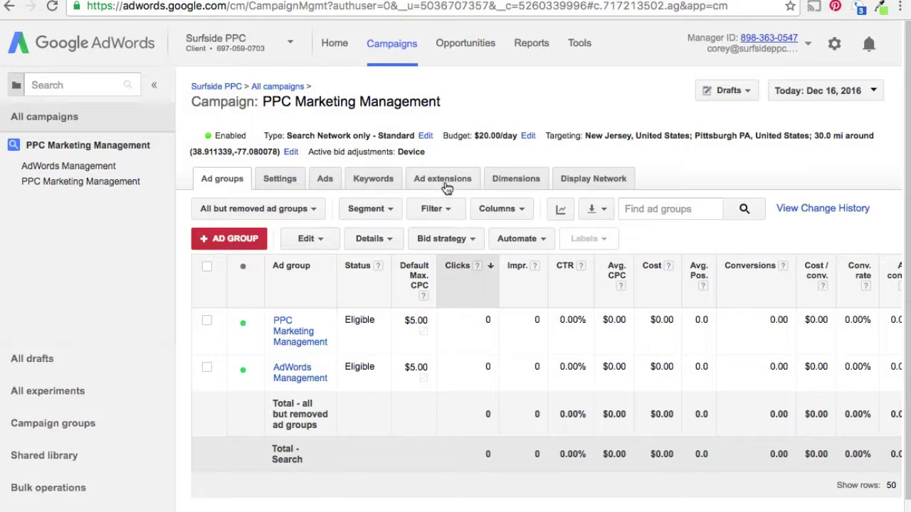
click(447, 180)
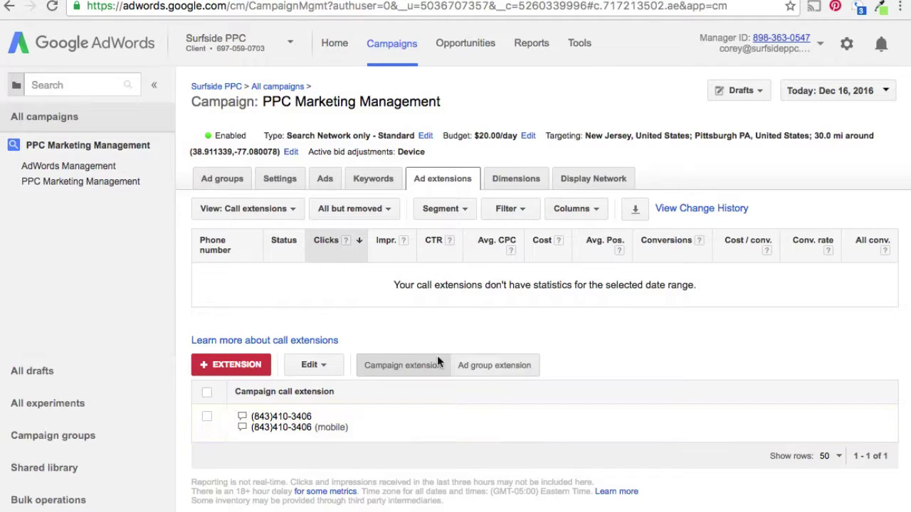
click(280, 209)
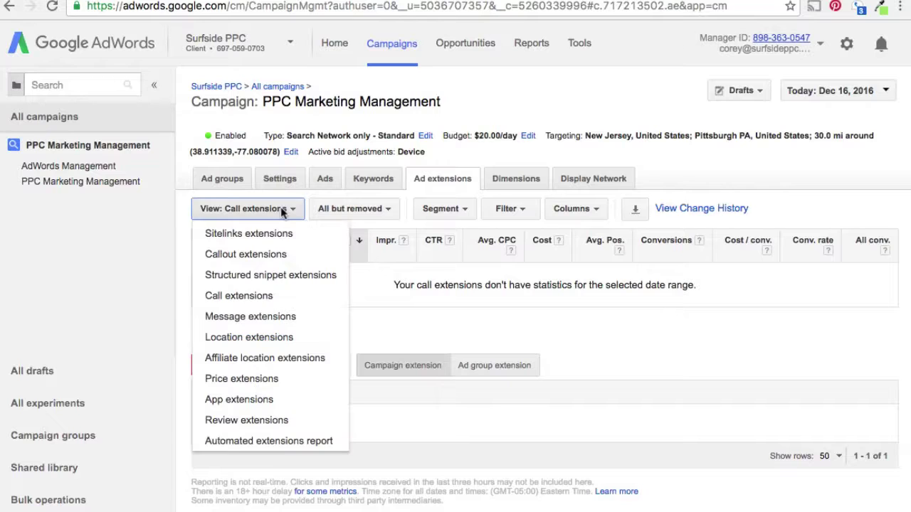
click(275, 242)
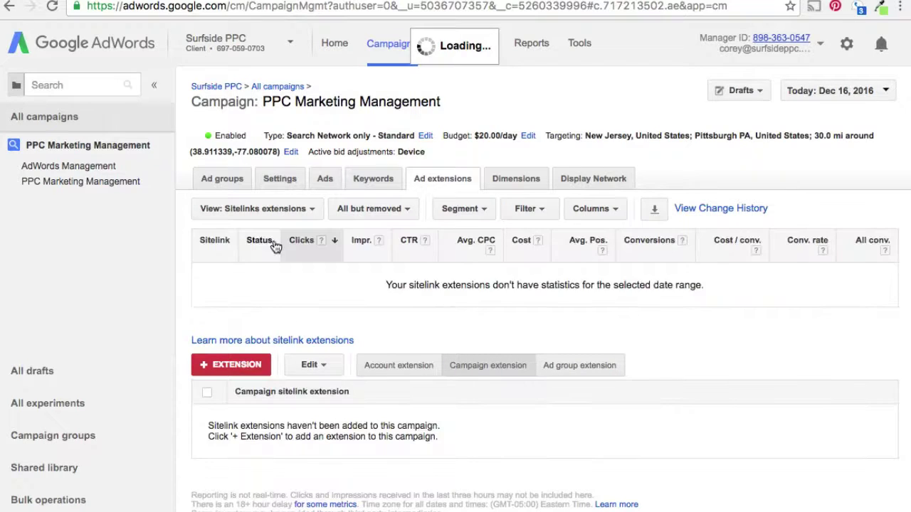
drag(223, 426, 366, 425)
click(388, 427)
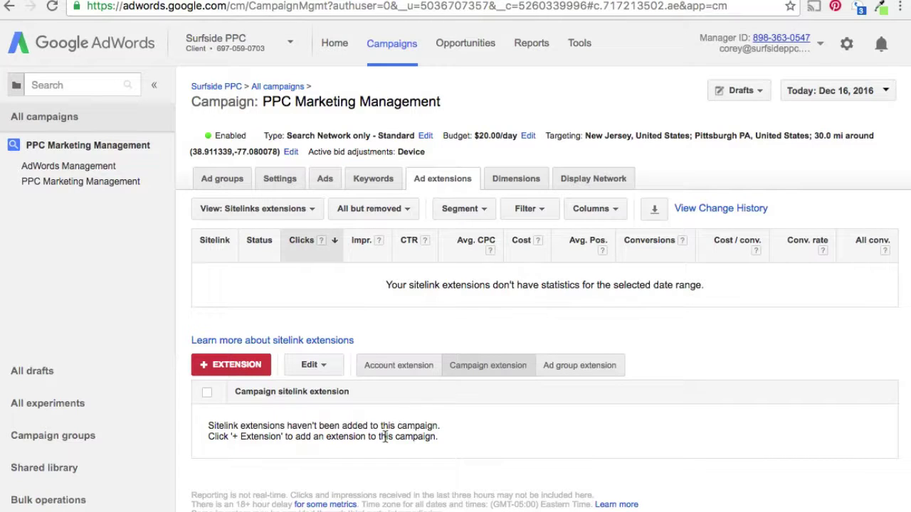
Check which sitelink extensions exist at the account, campaign and ad group levels
click(400, 370)
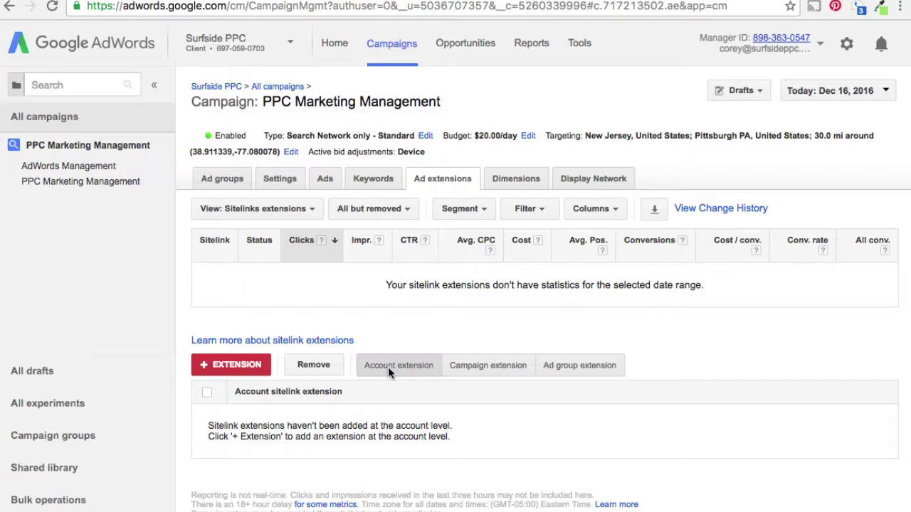
drag(311, 426, 383, 425)
click(382, 424)
click(504, 369)
click(590, 369)
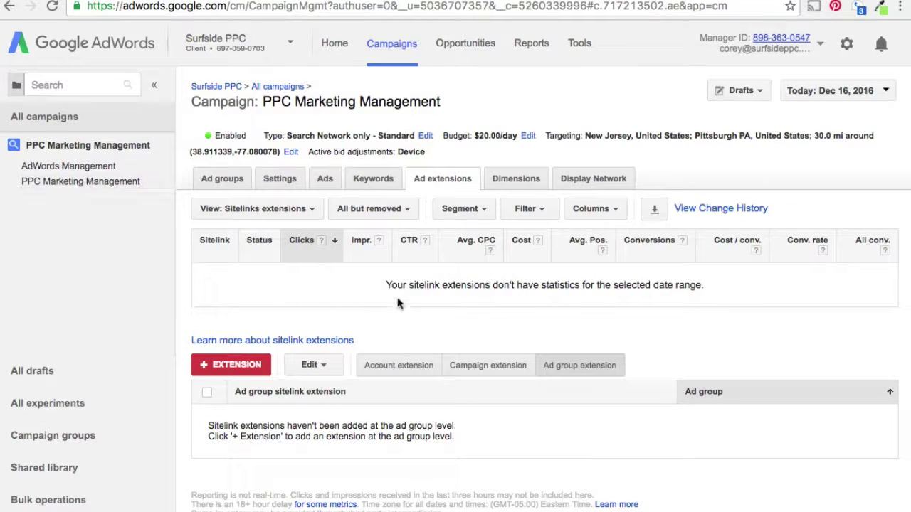
click(491, 252)
Start adding a sitelink extension to the AdWords Management ad group
click(74, 169)
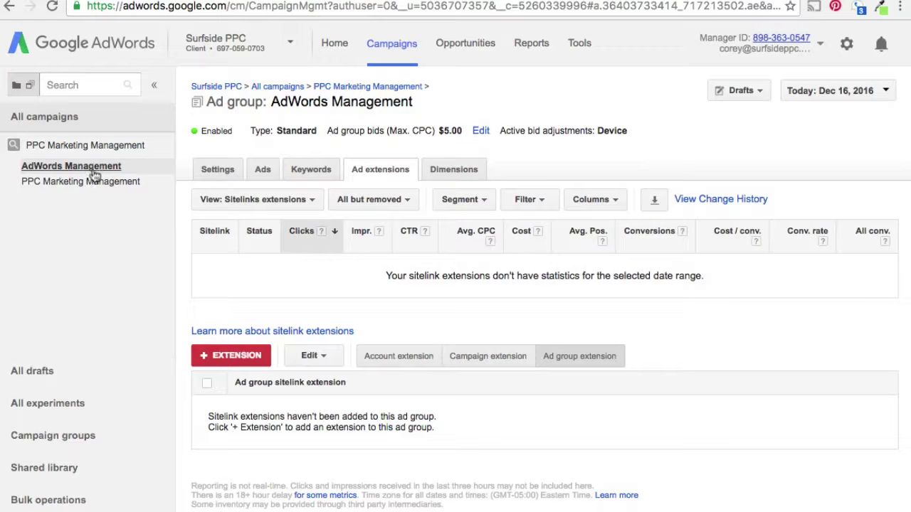
click(235, 356)
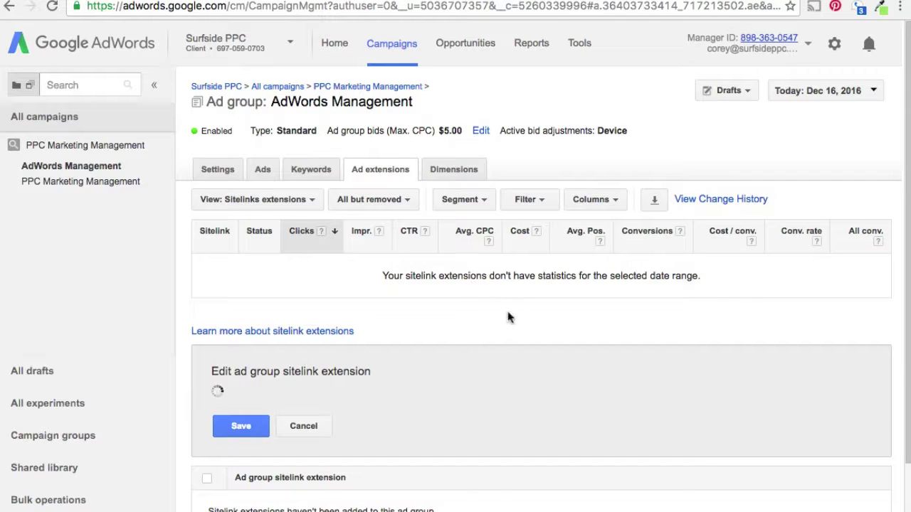
scroll(651, 326, down, 2)
scroll(652, 326, down, 5)
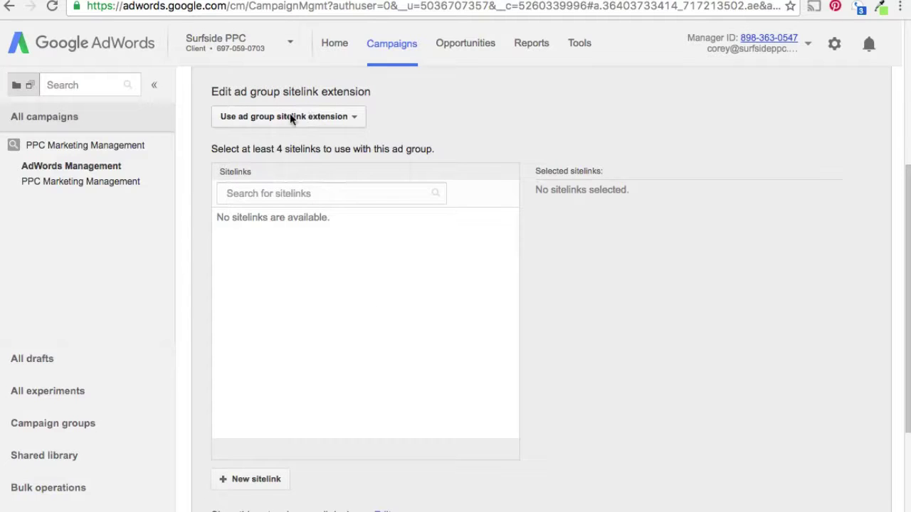
click(256, 479)
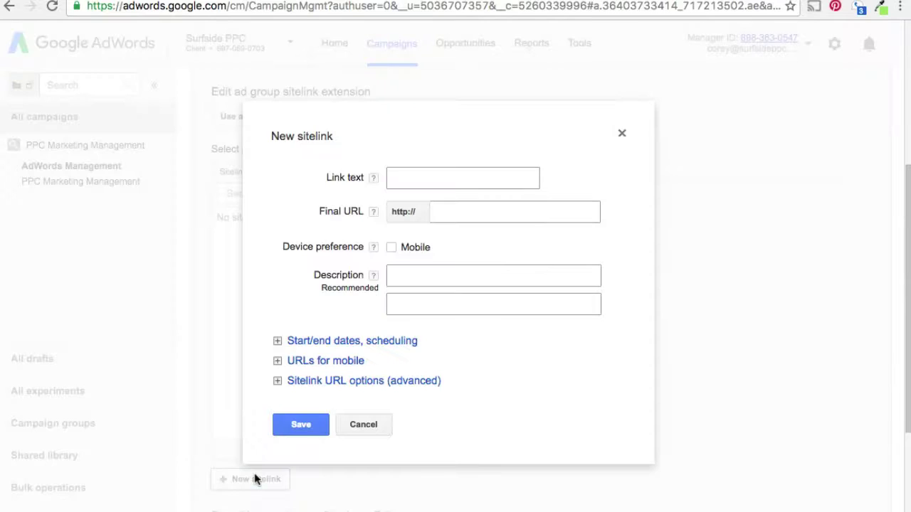
click(420, 184)
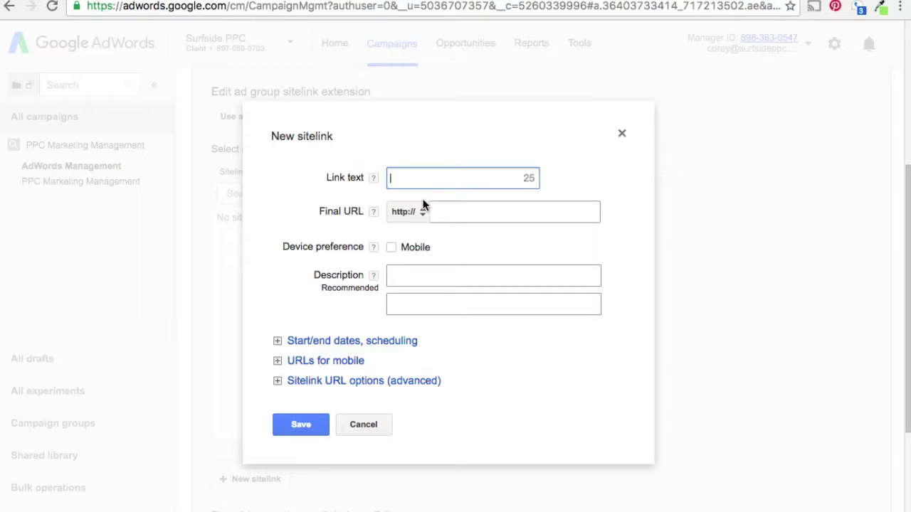
text(Contact Us Today)
key(Tab)
key(Tab)
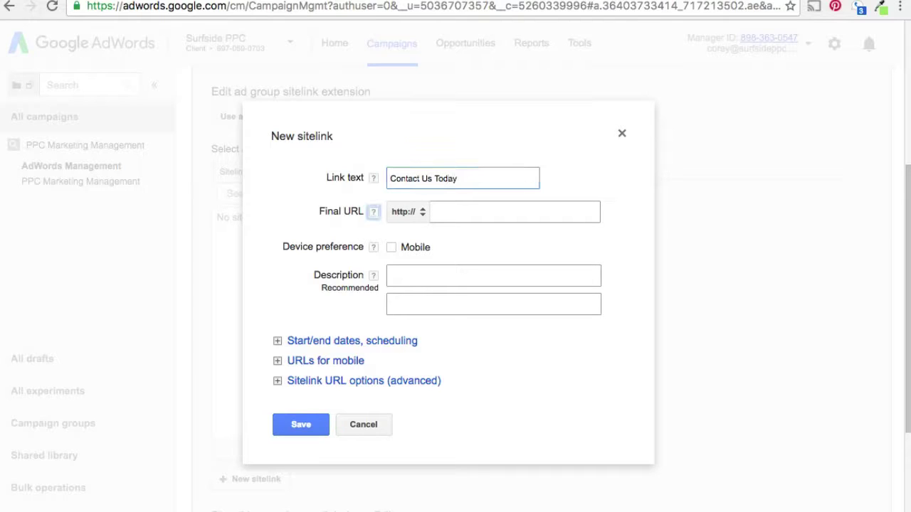
click(513, 212)
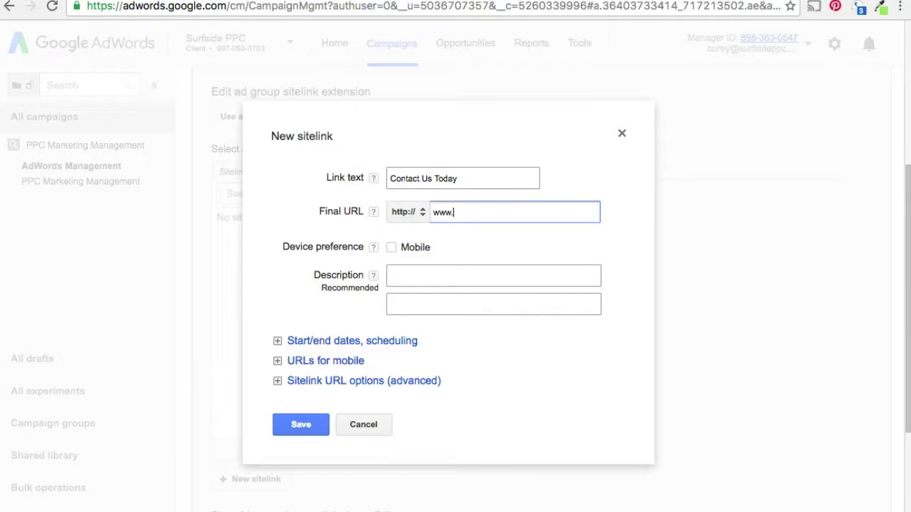
text(www.surfsideppc.com/contact/)
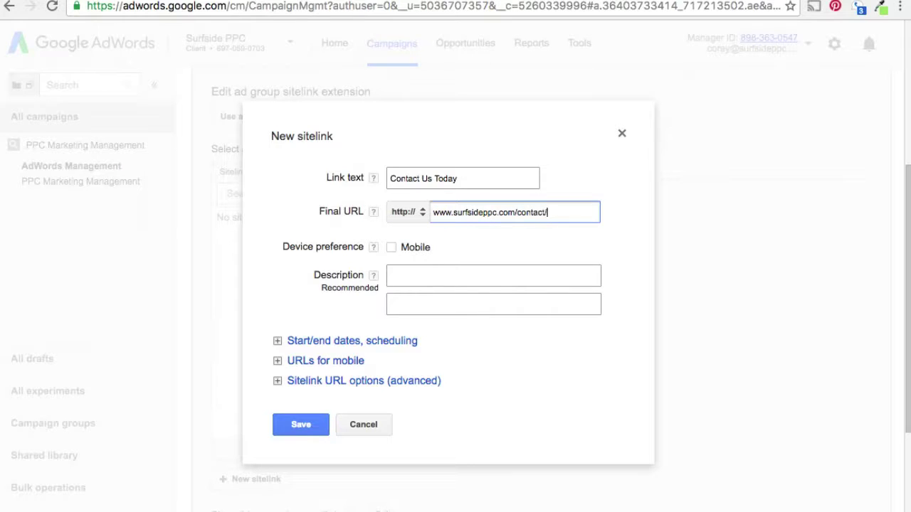
key(Tab)
key(Tab)
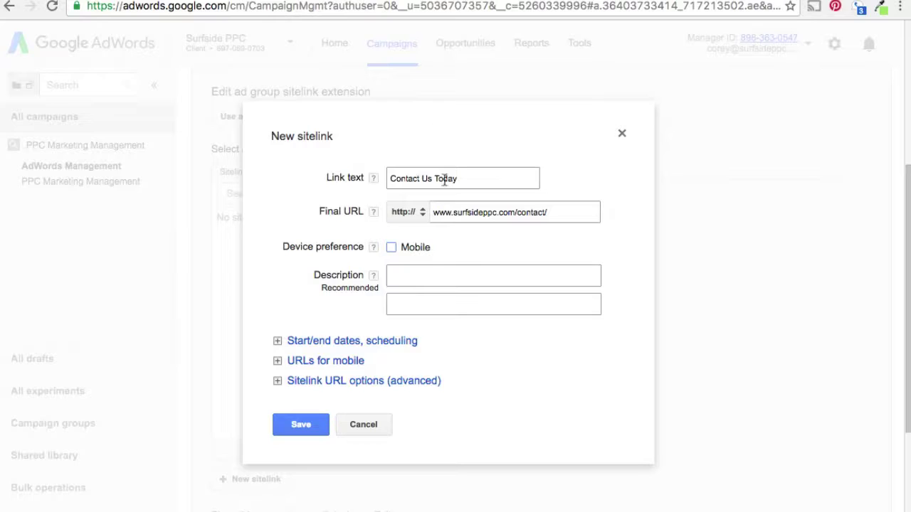
Describe the contact sitelink as "Contact Us For AdWords Management." and "Give Surfside PPC A Call Today!", and save it
click(447, 279)
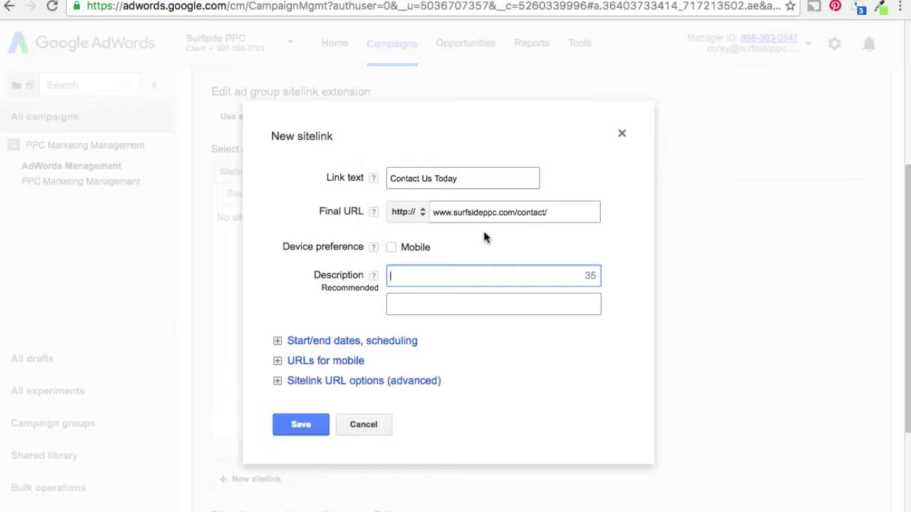
text(Contact Us For PP)
key(BackSpace)
key(BackSpace)
text(Ad)
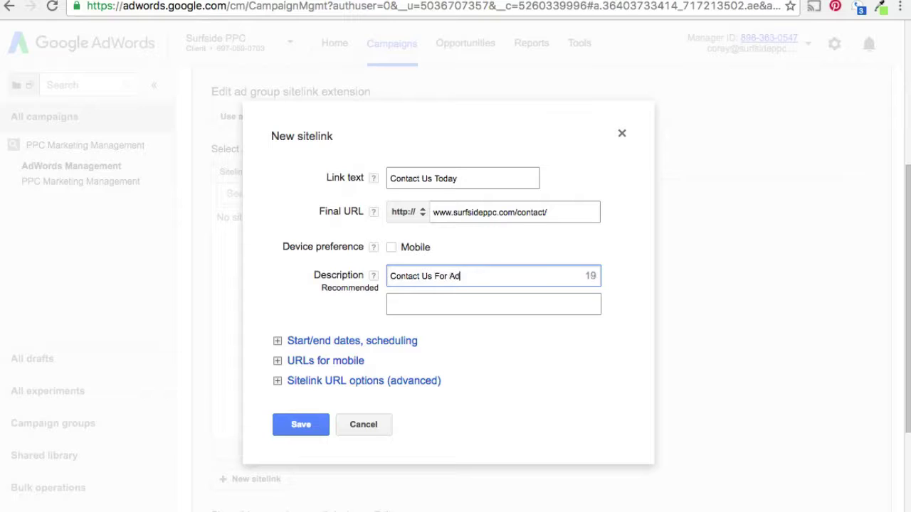
text(Words Management.)
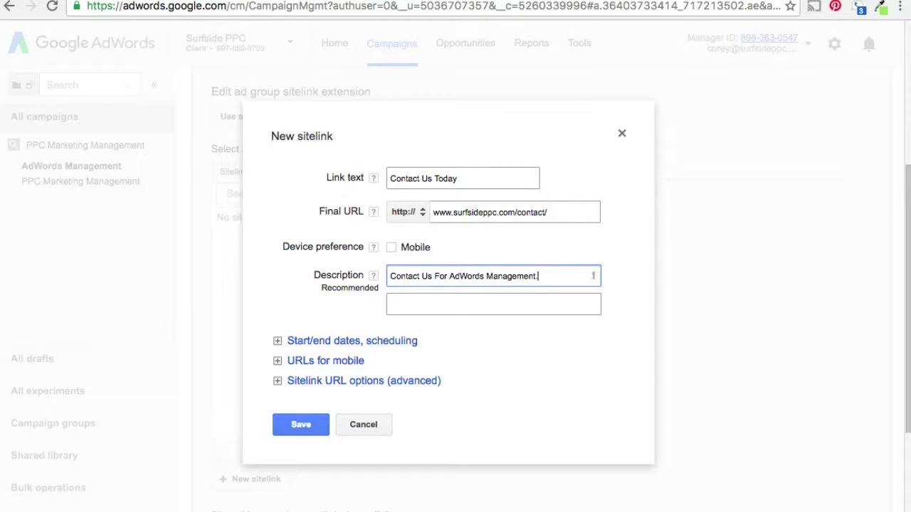
key(Tab)
text(Give Surfside PPC A Call Today!)
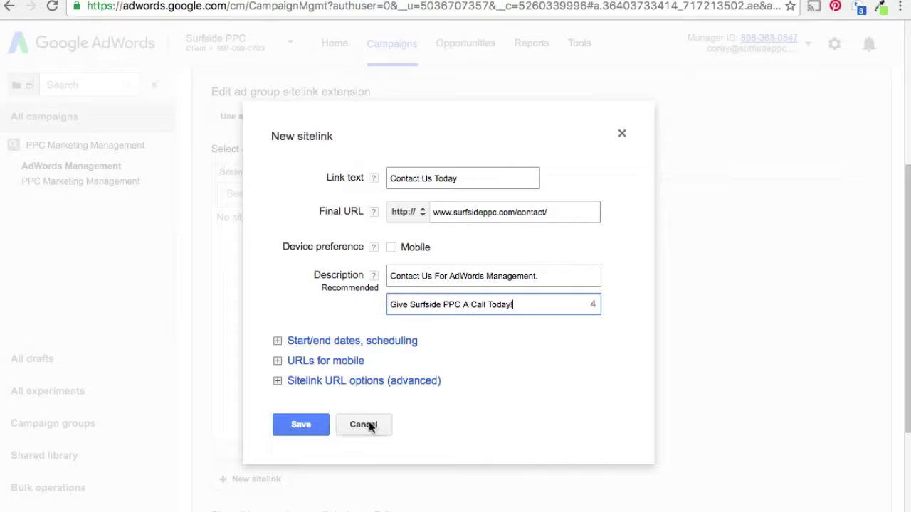
click(301, 425)
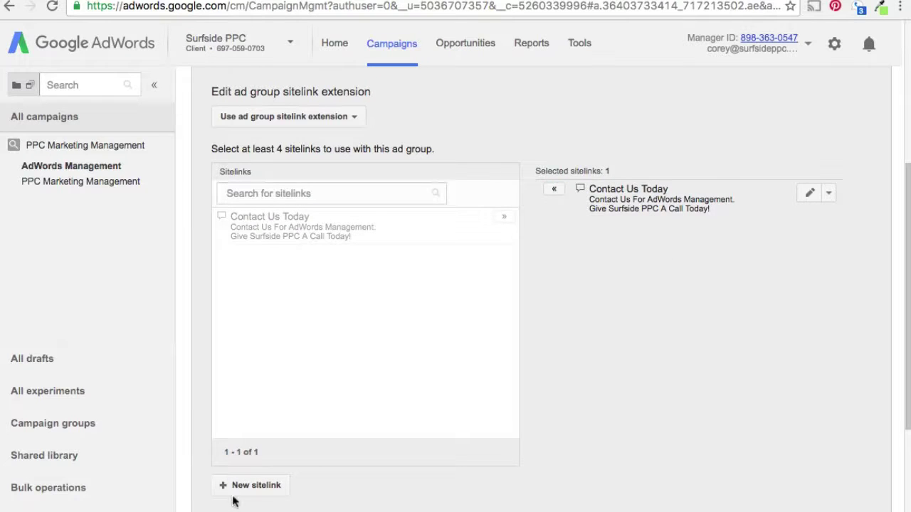
Remove the Contact Us Today sitelink from the ad group's selected sitelinks and add it back
click(554, 190)
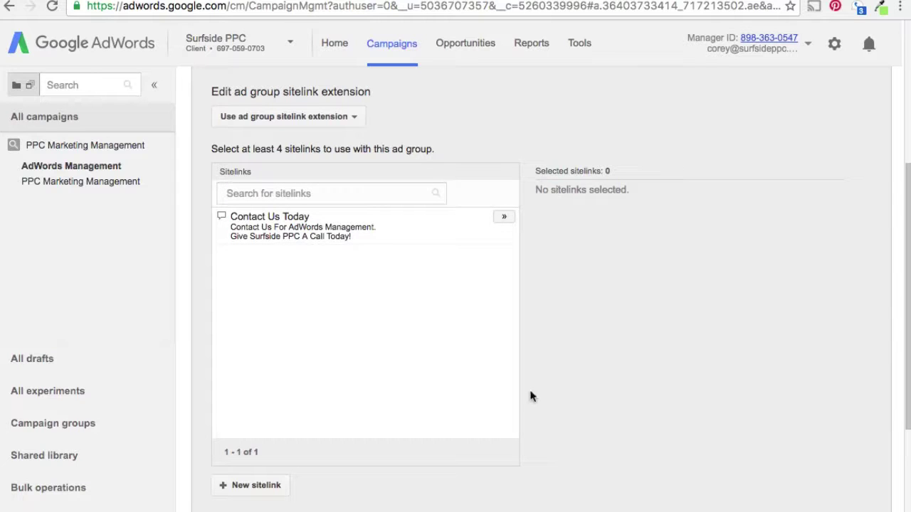
drag(535, 191, 621, 197)
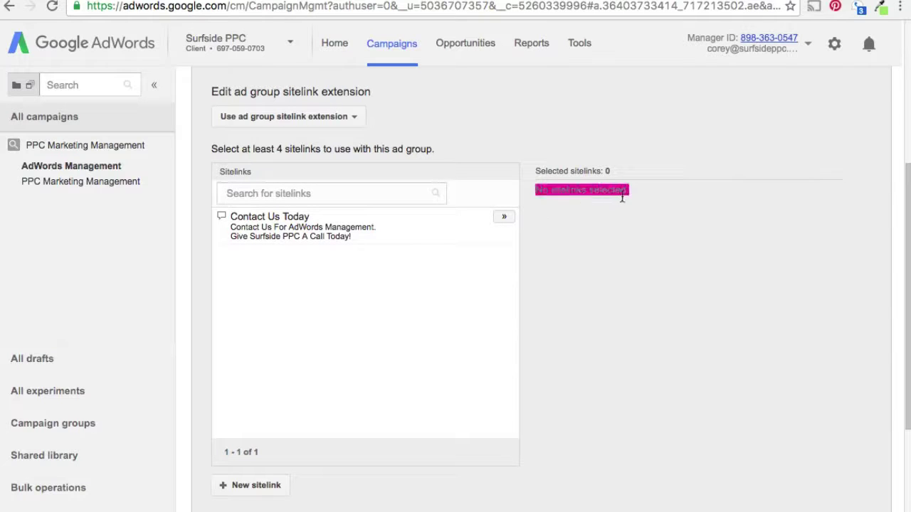
click(637, 237)
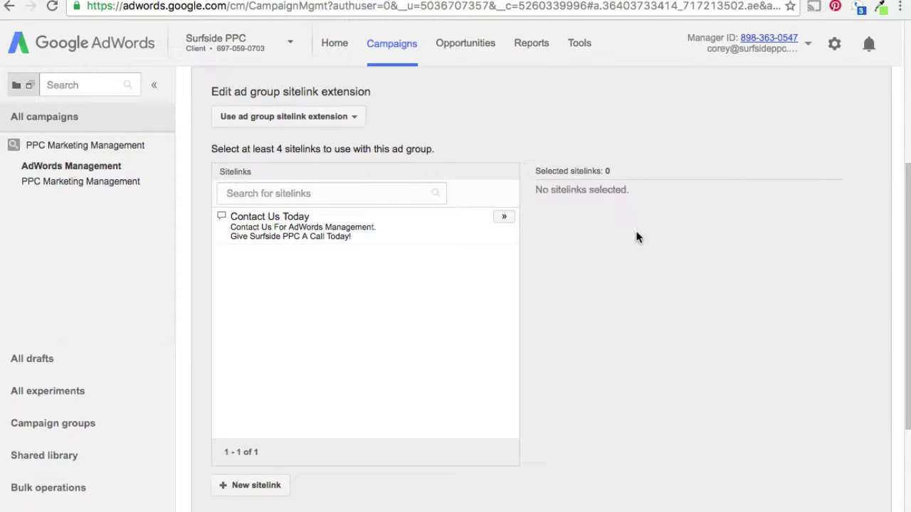
click(504, 219)
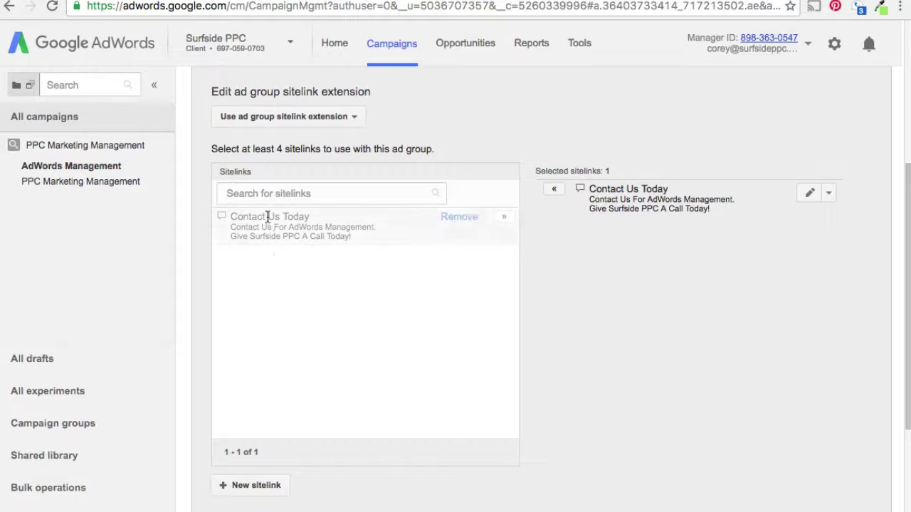
drag(211, 151, 443, 151)
click(427, 148)
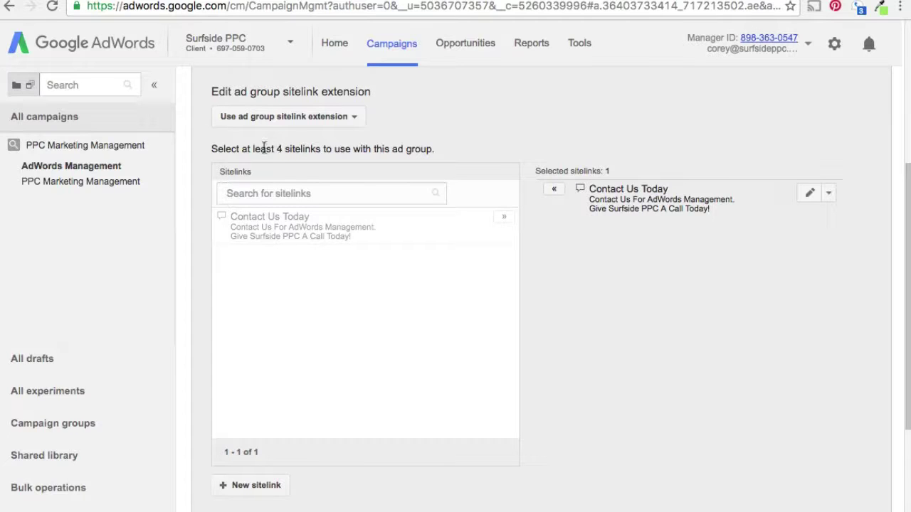
click(256, 484)
click(413, 177)
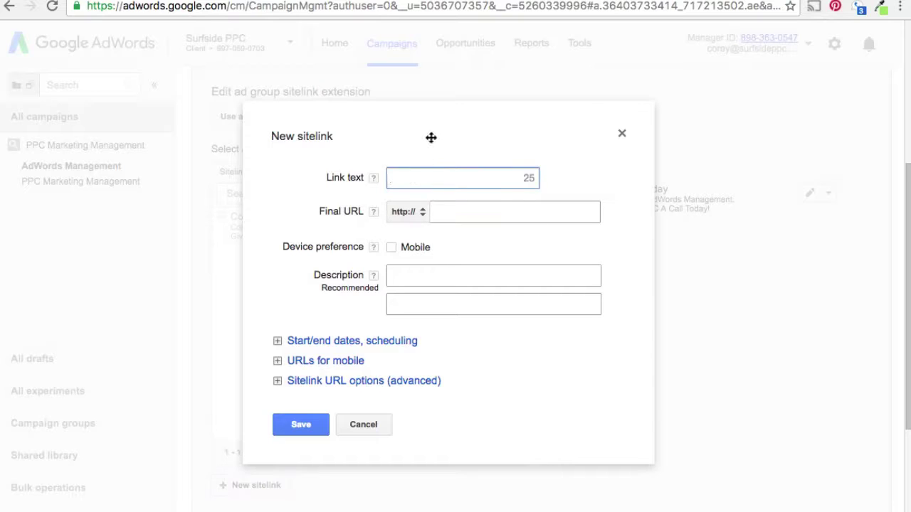
text(Pricing)
key(Tab)
key(Tab)
key(Tab)
text(w)
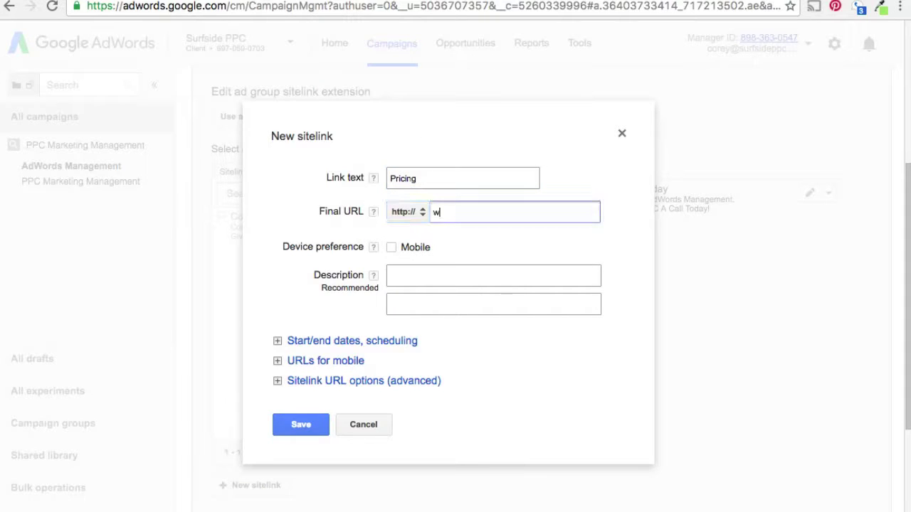
text(ww.surfsideppc.com)
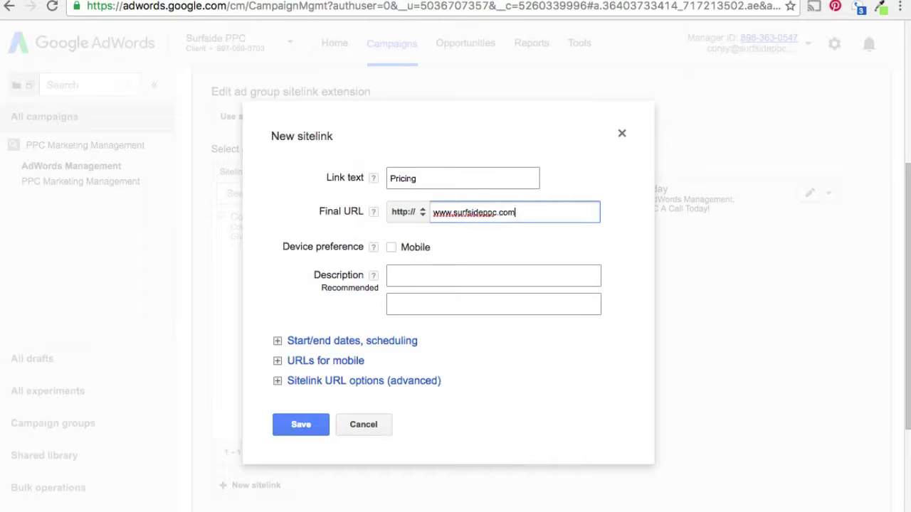
text(/pricing/)
Describe the Pricing sitelink as "Affordable PPC Advertising Services" and "Check Out Our Pricing Today!", and save it
key(Tab)
key(Tab)
key(Tab)
key(Tab)
text(Affordable PPC)
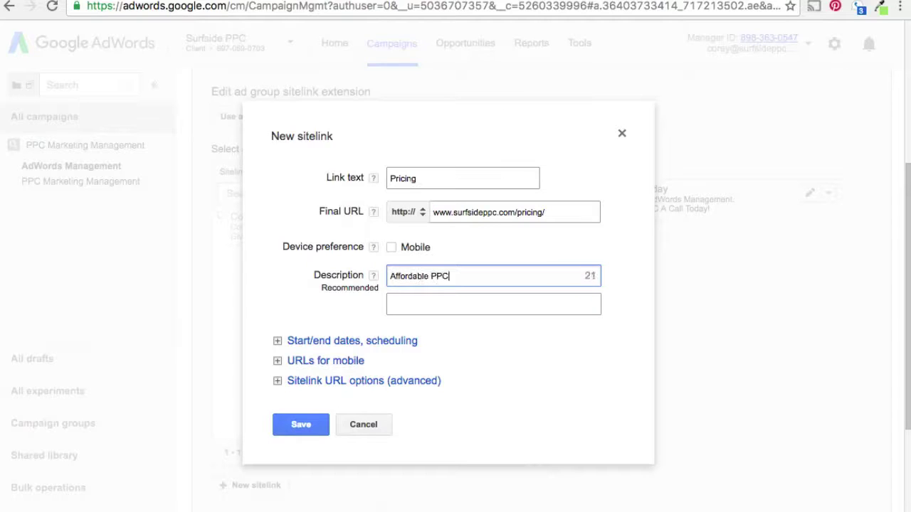
text( Advertising Services)
key(Tab)
click(557, 271)
key(BackSpace)
key(Tab)
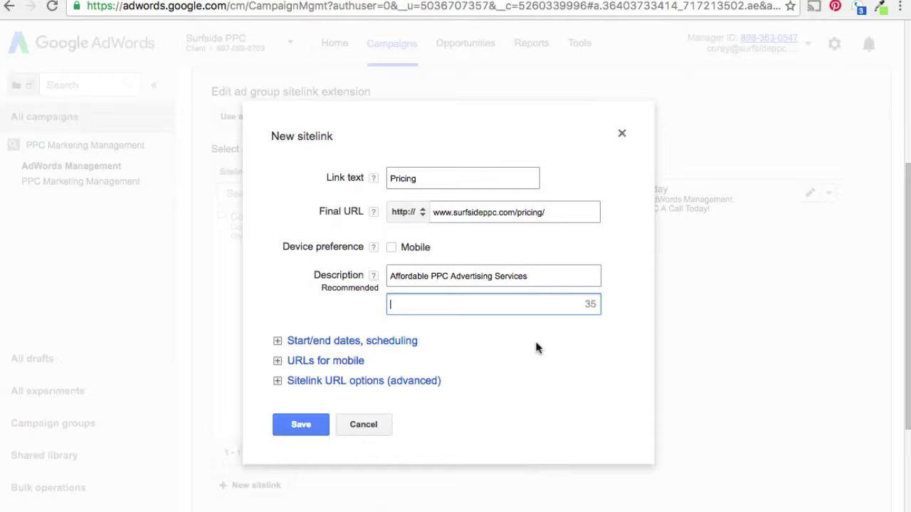
text(Check Out Our Pricing Today!)
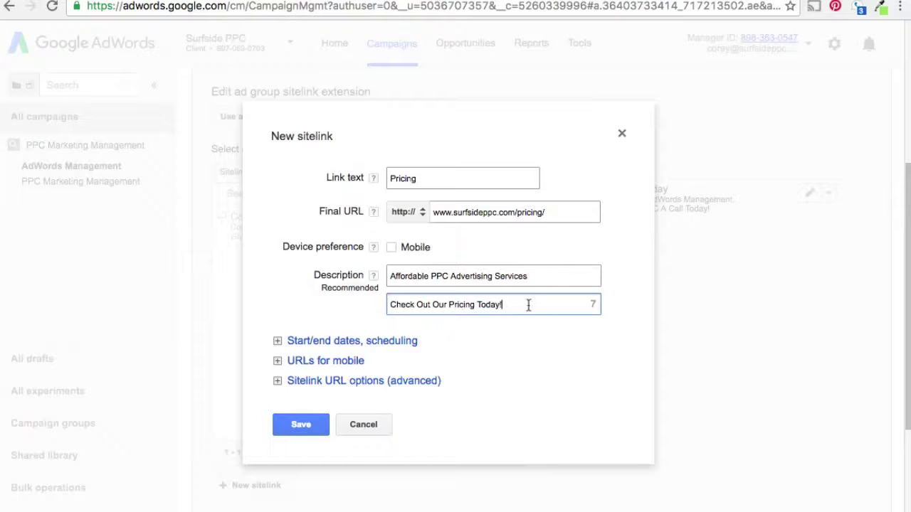
drag(478, 306, 499, 307)
click(556, 338)
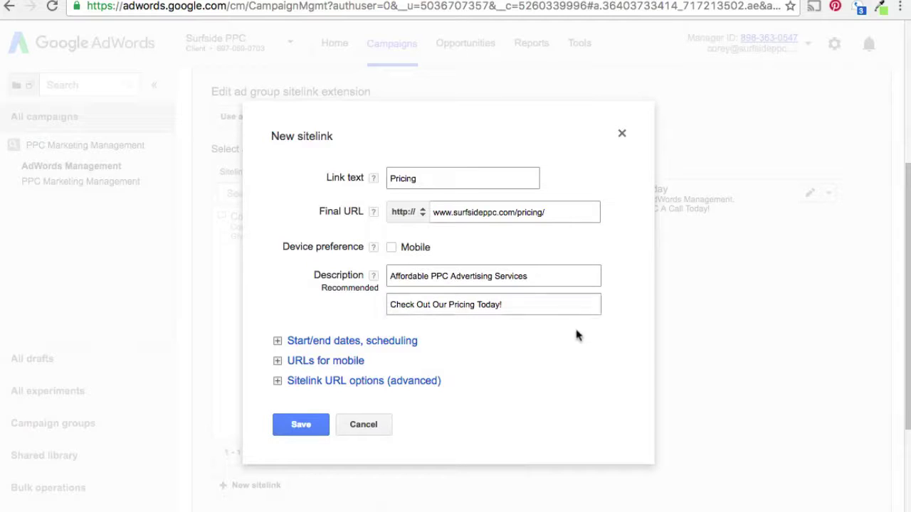
click(297, 427)
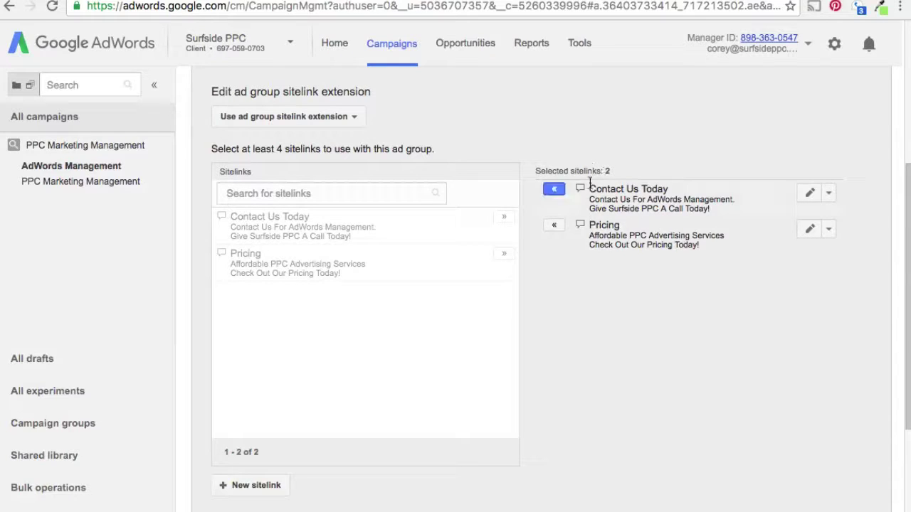
click(239, 490)
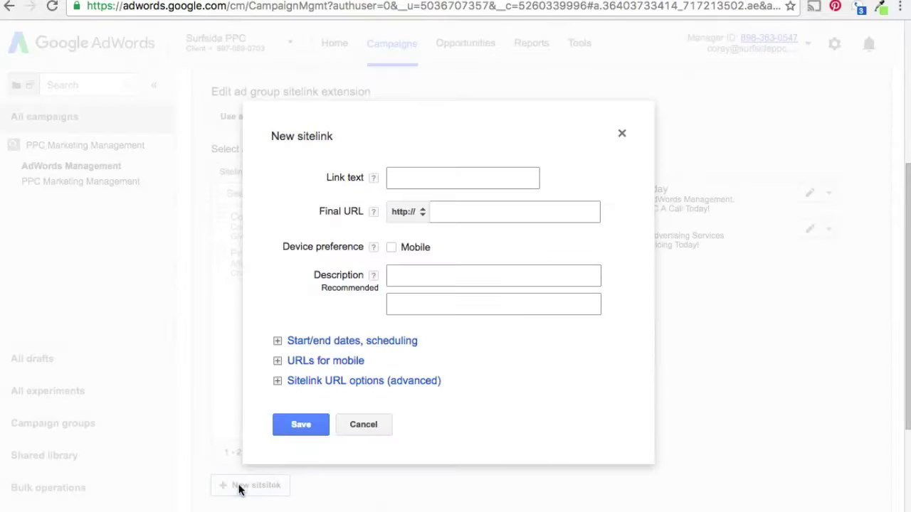
click(417, 182)
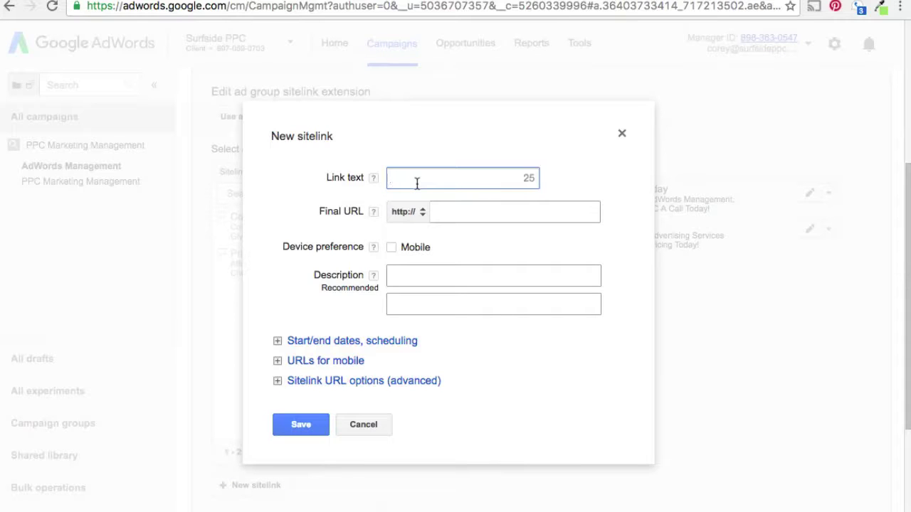
text(Our Services)
key(Tab)
key(Tab)
key(Tab)
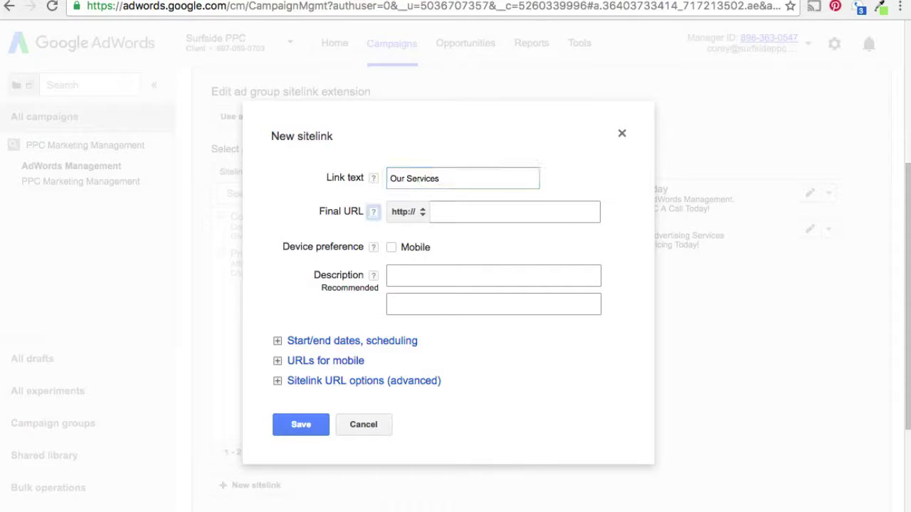
text(www.surf)
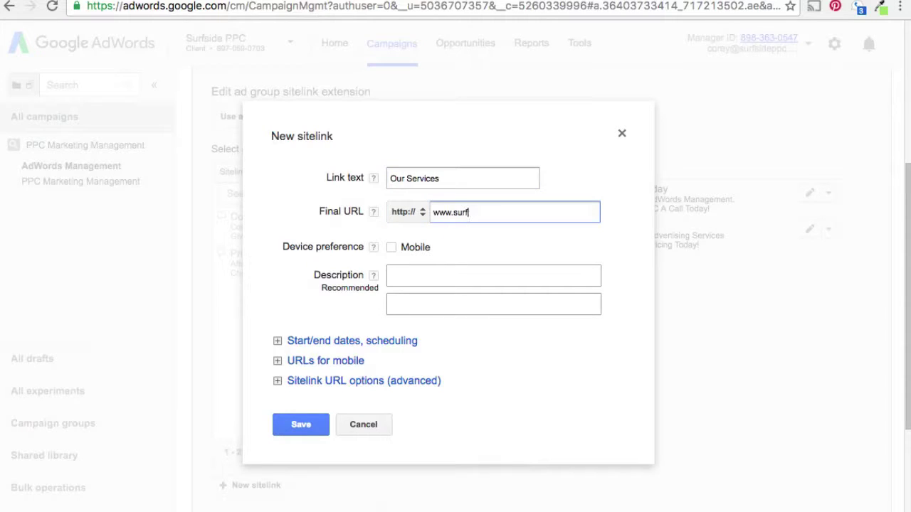
text(sideppc.com/services/)
Describe the Our Services sitelink as "Check Out A Complete List" and "Of Our PPC Advertising Services!", and save it
key(Tab)
key(Tab)
key(Tab)
key(Tab)
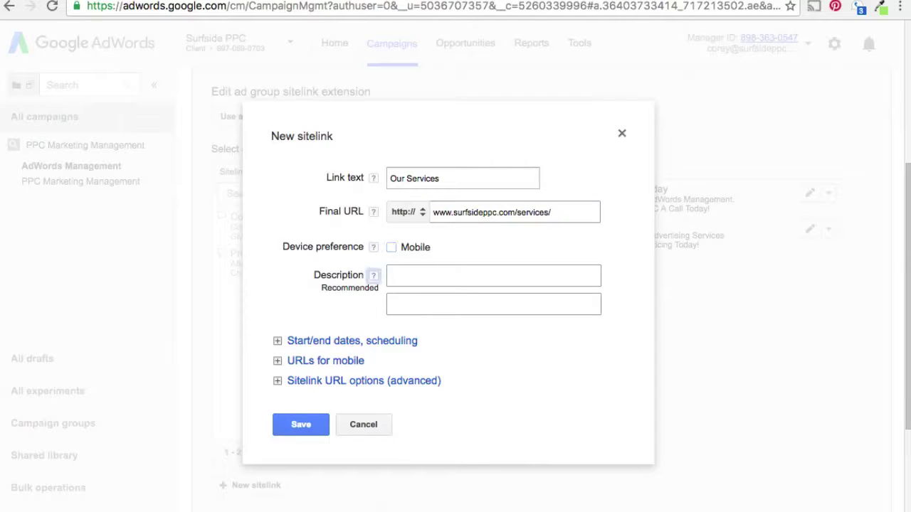
text(Check)
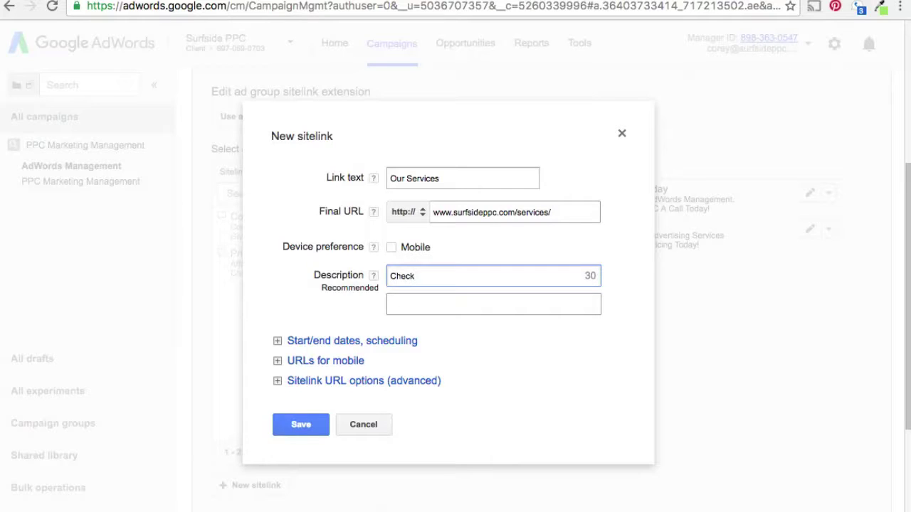
text( Out A Complete List)
click(390, 305)
text(Of)
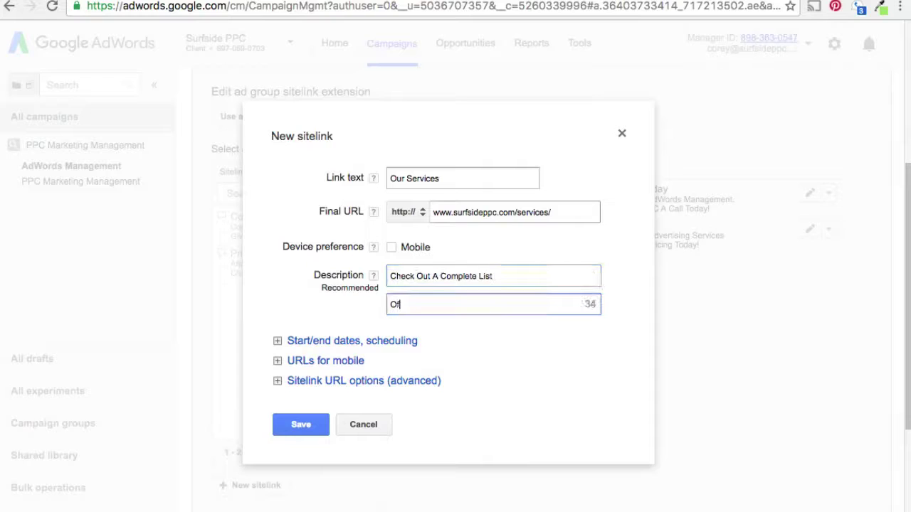
text( Our PPC Advertising Services!)
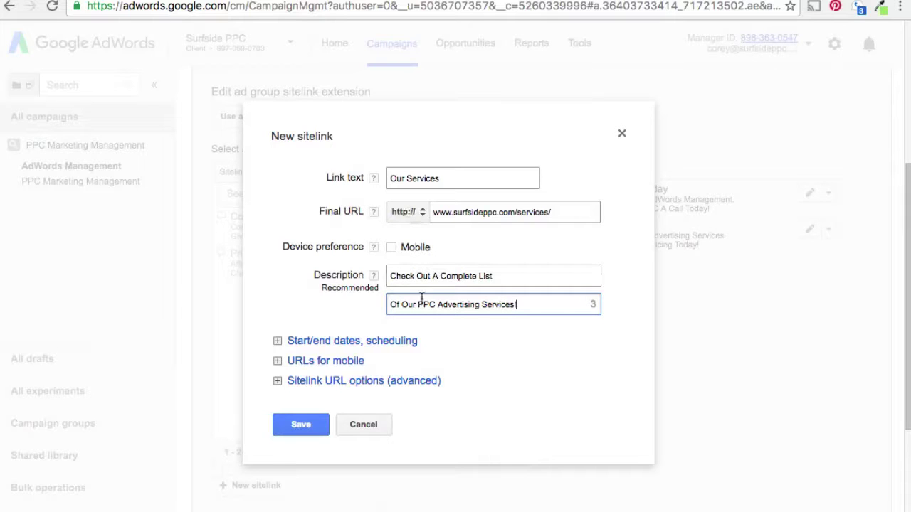
click(301, 425)
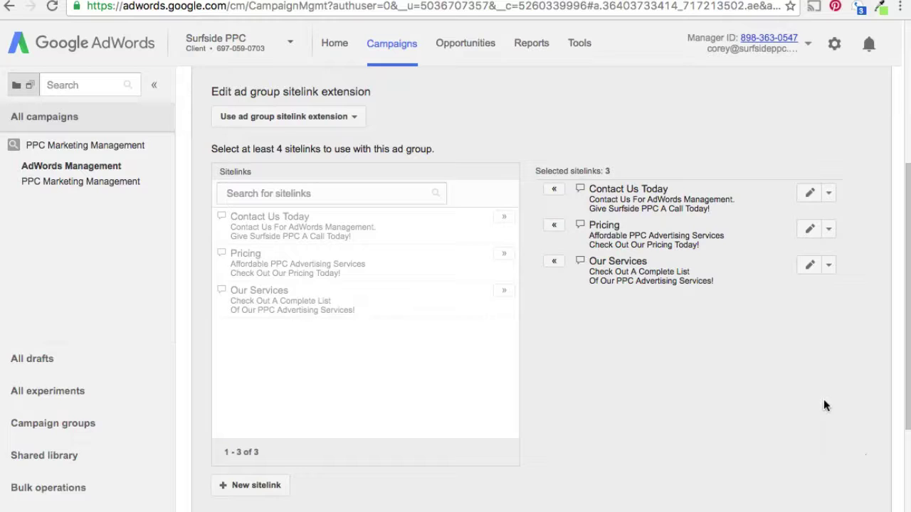
click(275, 485)
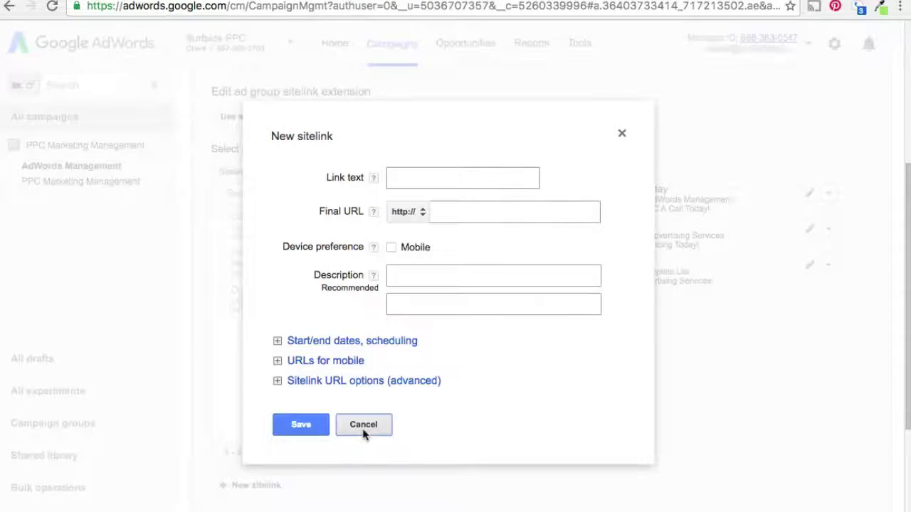
click(364, 429)
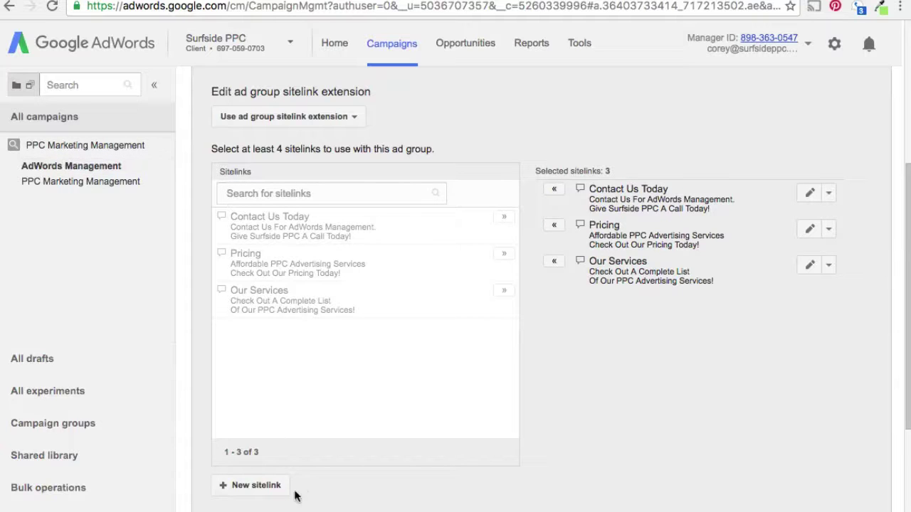
click(259, 486)
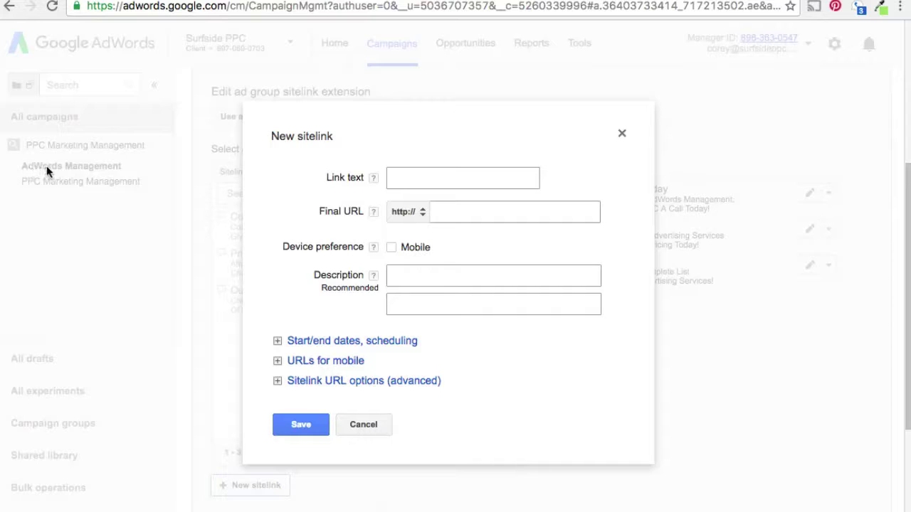
click(441, 177)
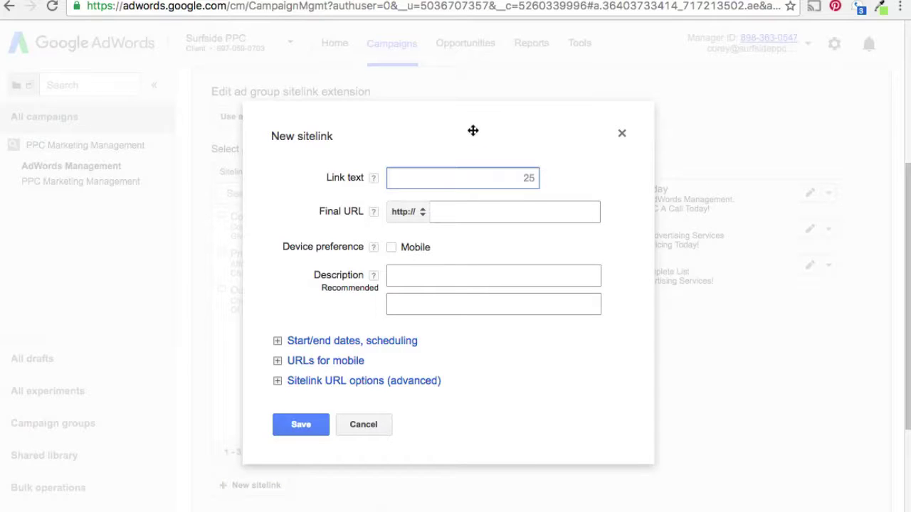
text(AdWords Management)
key(Tab)
key(Tab)
key(Tab)
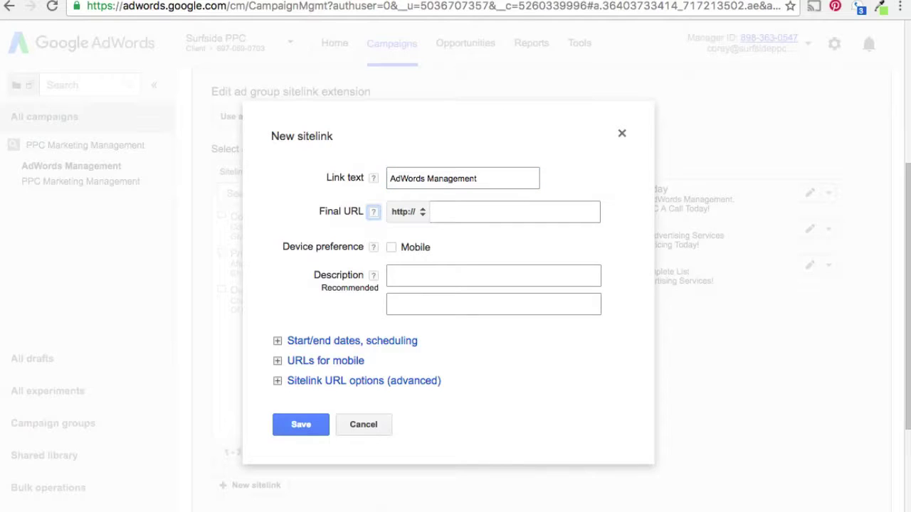
text(www.sur)
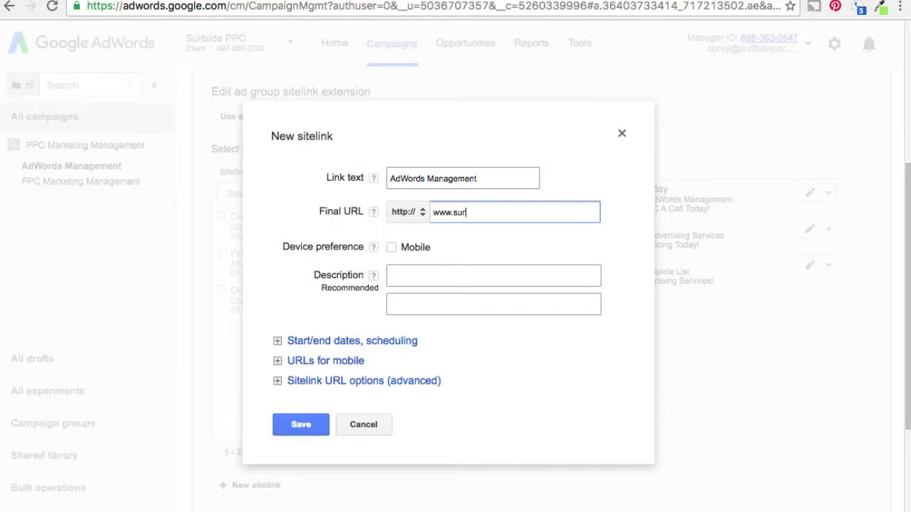
text(fsideppc.com/adwords/)
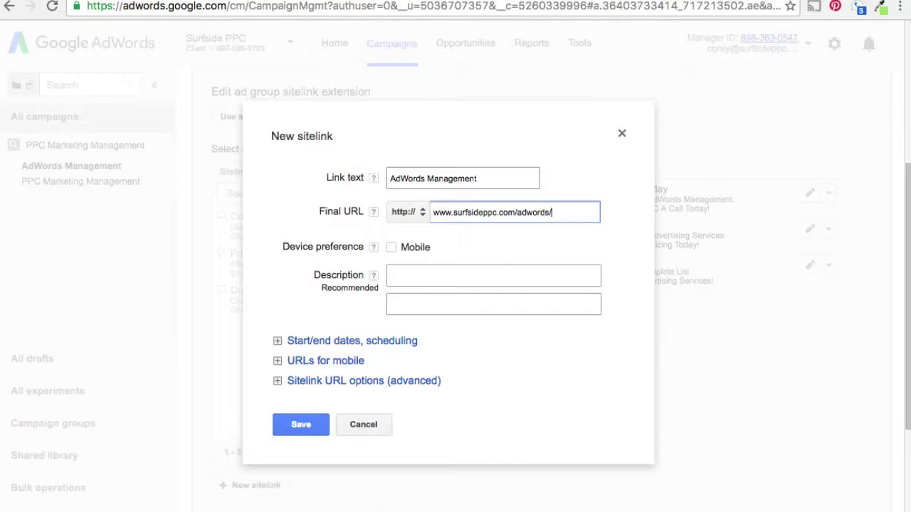
Describe the AdWords Management sitelink as "Check Out Why You Should Use" and "Surfside PPC For AdWords Management", and save it
click(378, 251)
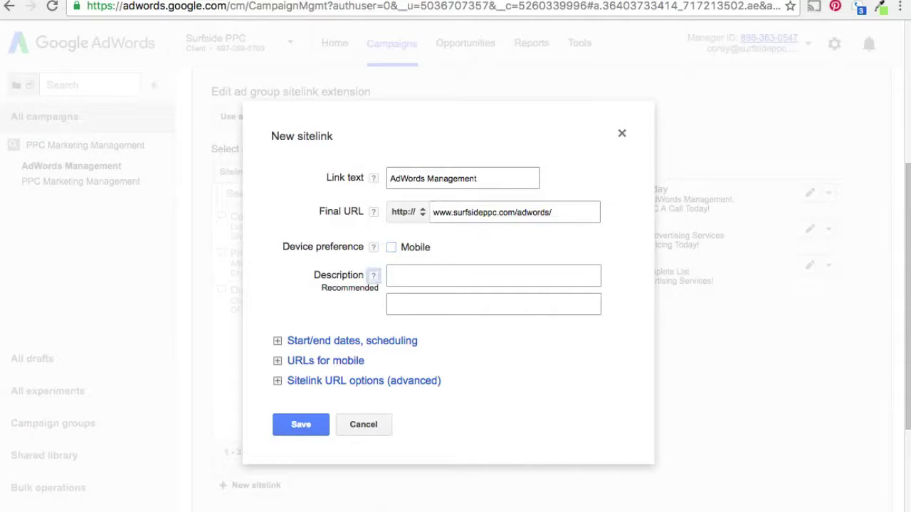
click(399, 276)
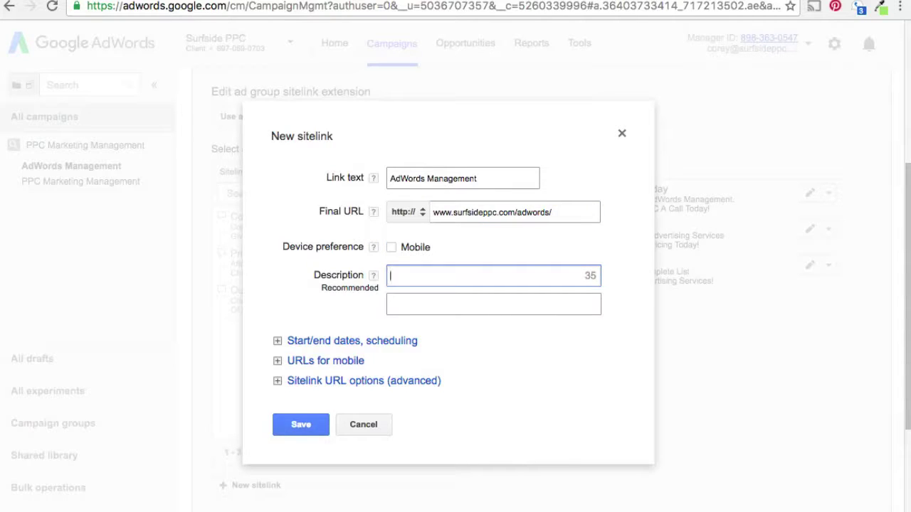
text(Check Out Why You Should Use)
key(Tab)
text(U)
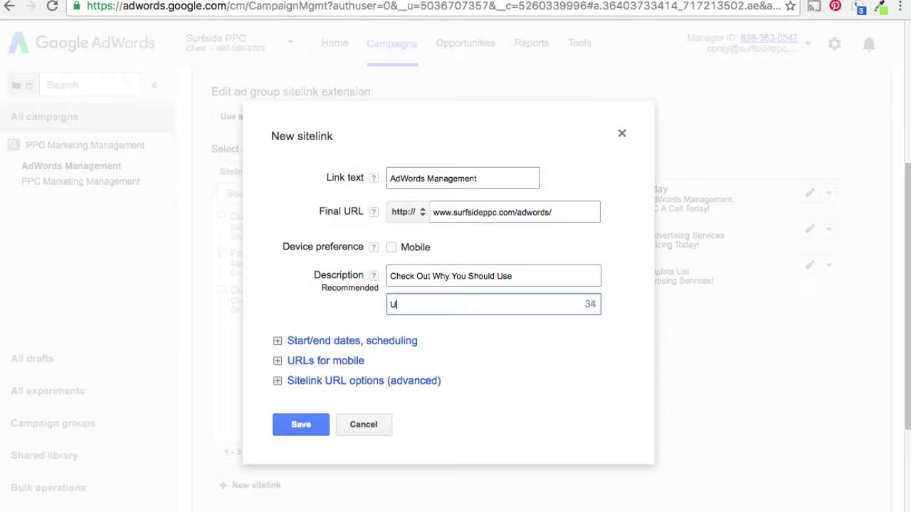
key(BackSpace)
text(Surfside PPC For Ad)
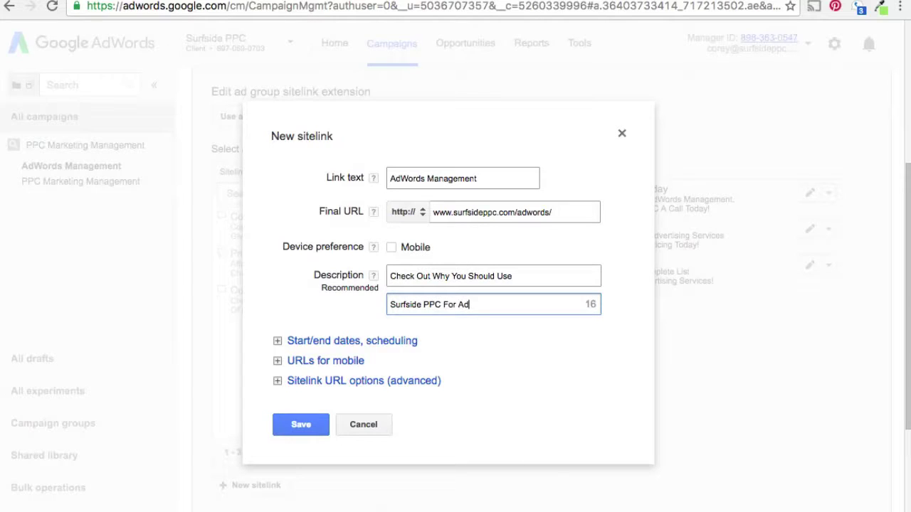
text(Words Management)
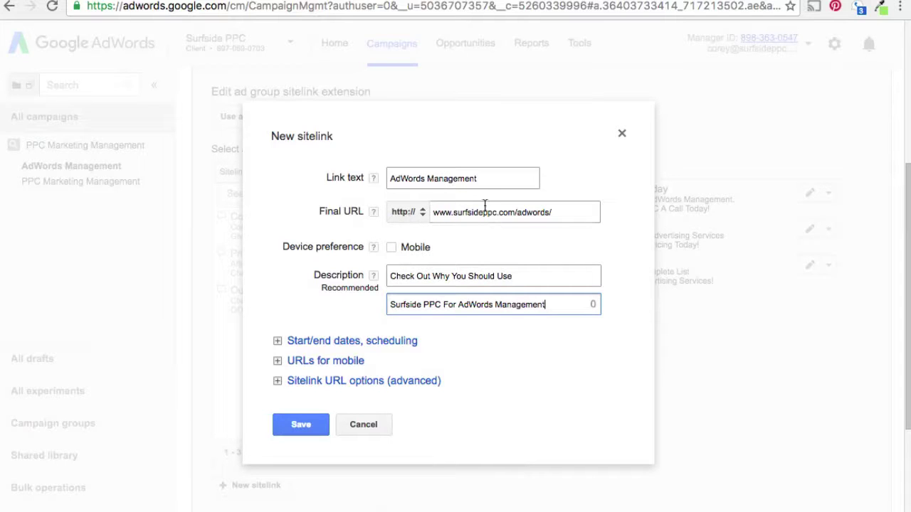
click(298, 426)
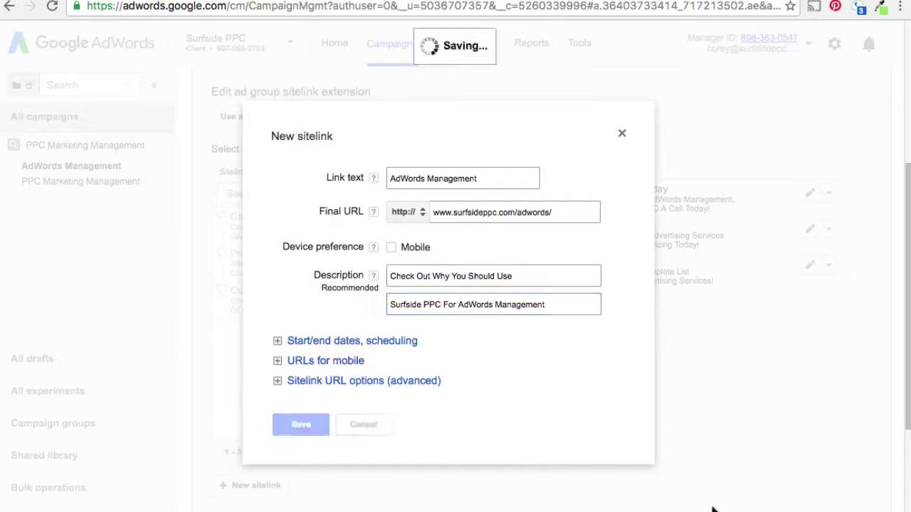
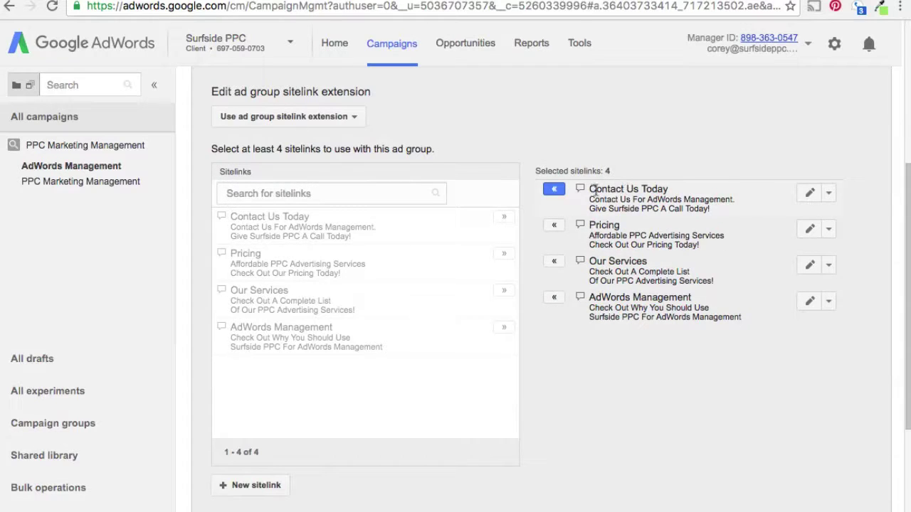
Copy the final URL of the Contact Us Today sitelink and close the sitelink without changing it
click(829, 194)
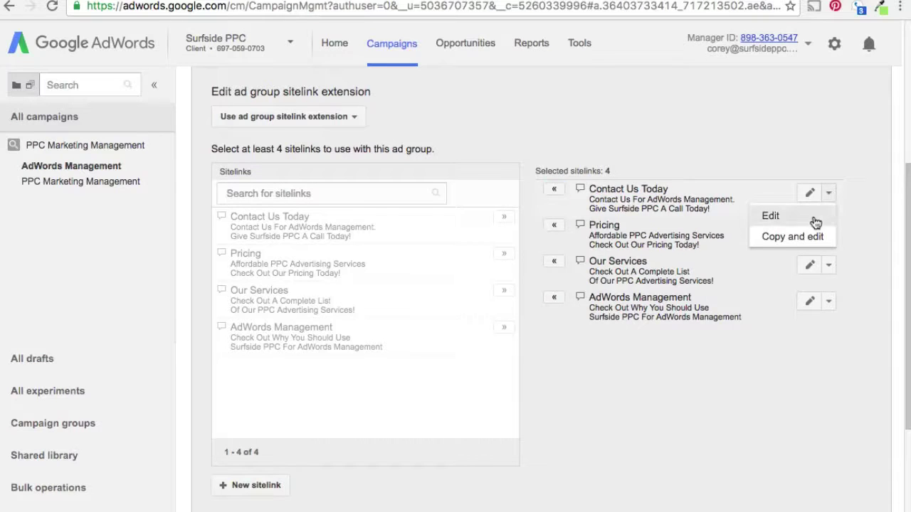
click(811, 217)
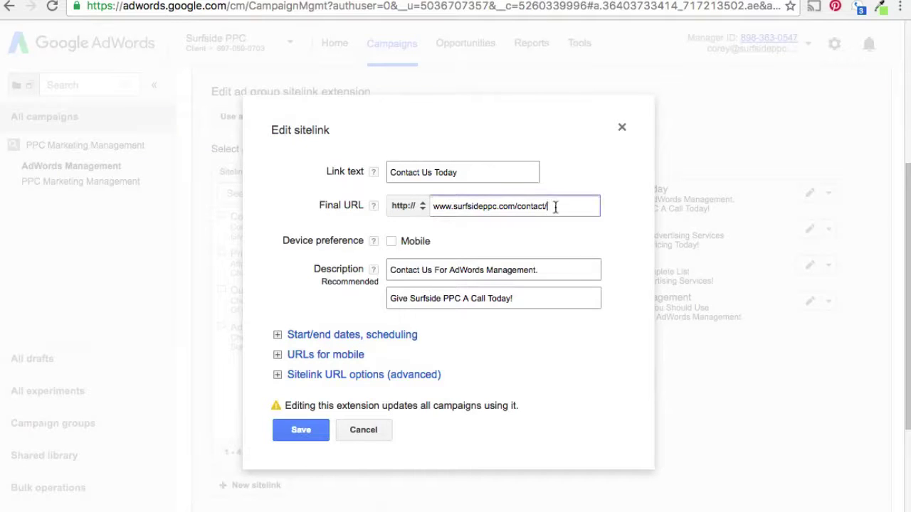
drag(551, 206, 431, 207)
key(super+c)
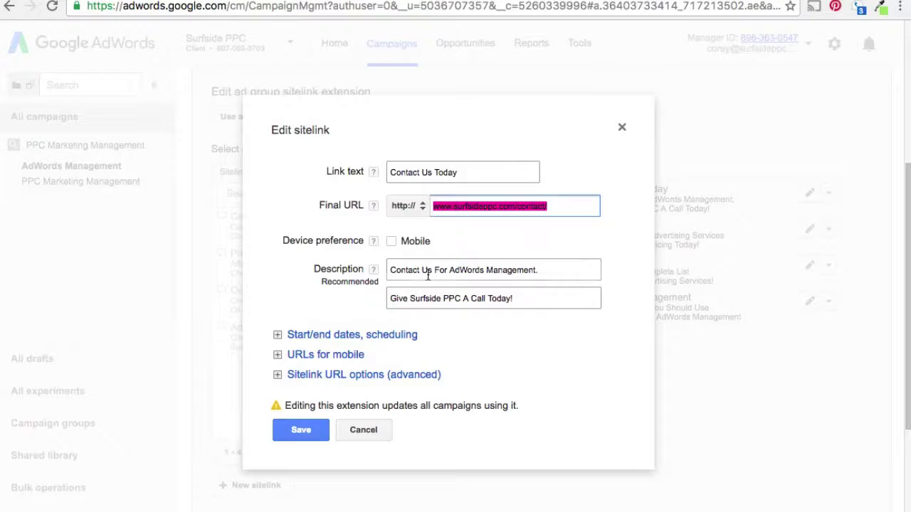
click(371, 429)
click(249, 486)
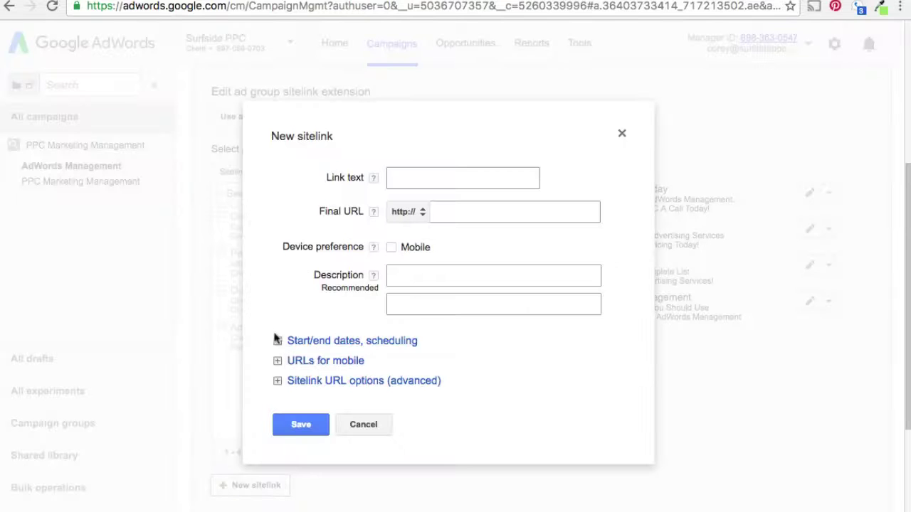
click(431, 178)
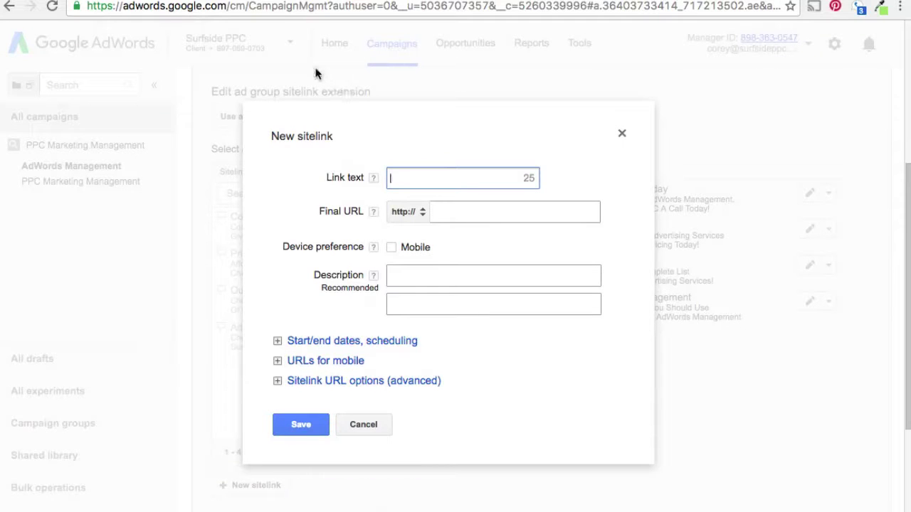
text(Call Us Now)
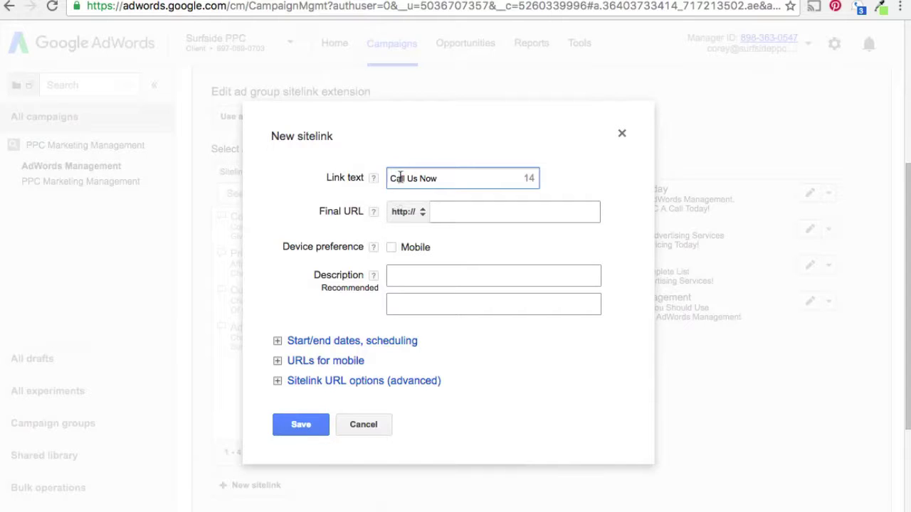
click(498, 212)
key(super+v)
click(467, 284)
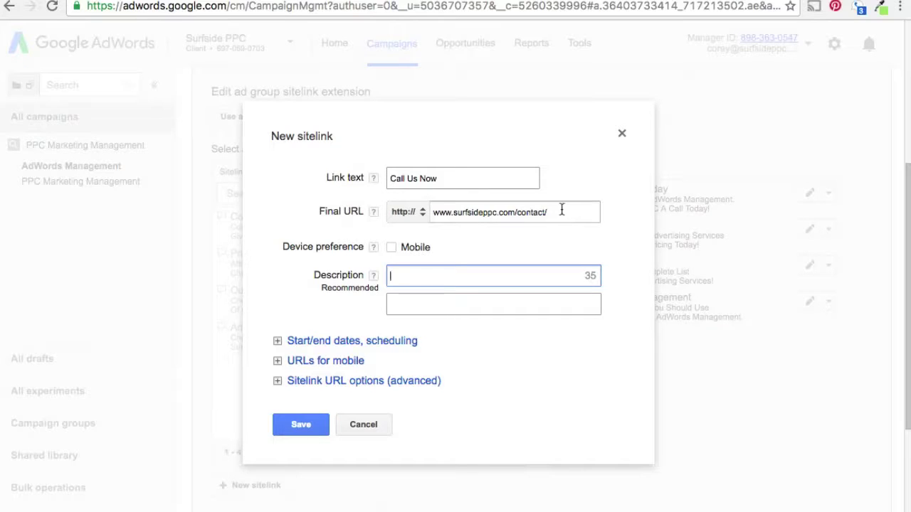
click(302, 426)
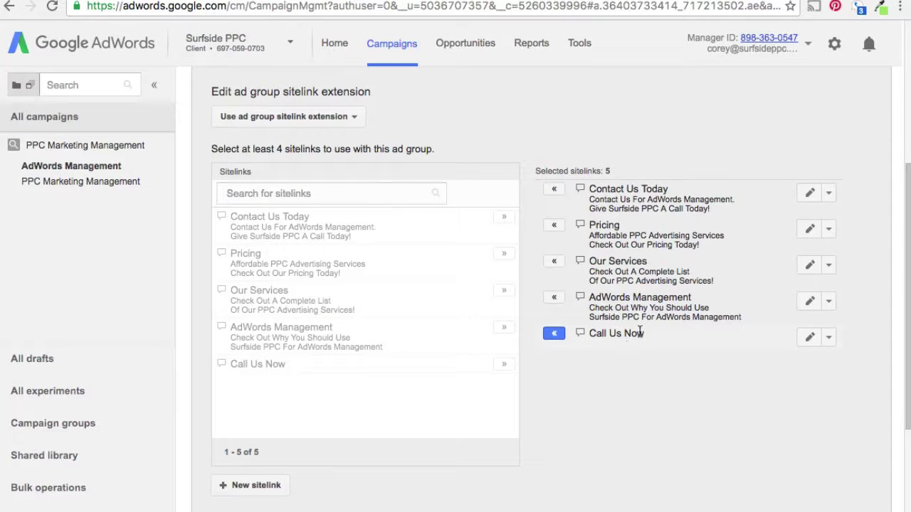
Compare the final URLs of the Call Us Now and Contact Us Today sitelinks
click(829, 337)
click(824, 358)
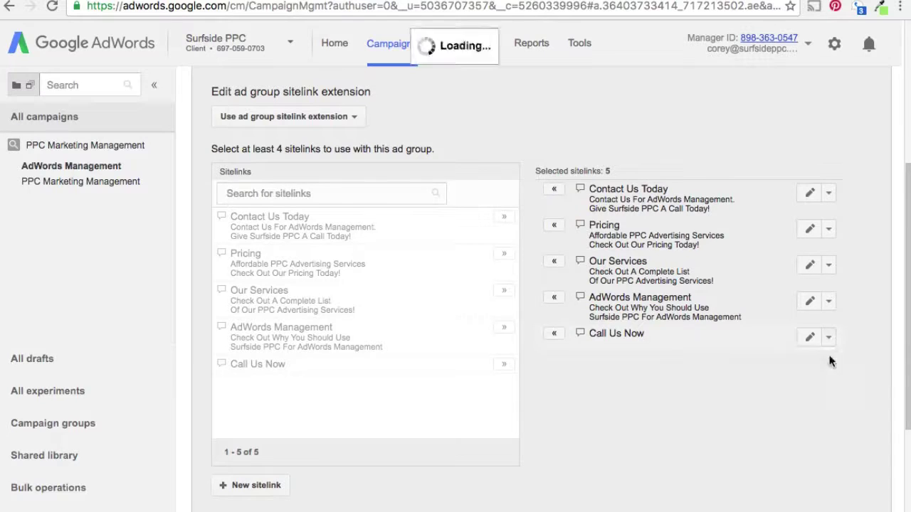
drag(546, 208, 429, 213)
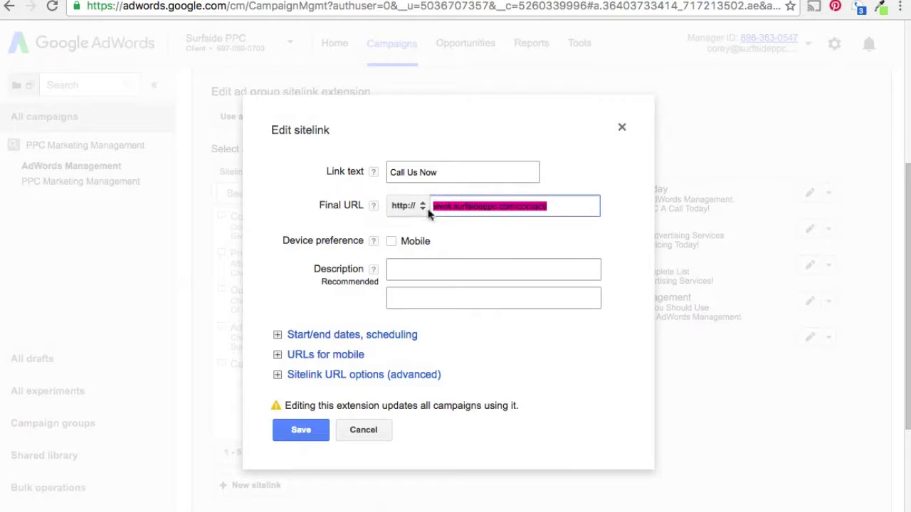
click(363, 430)
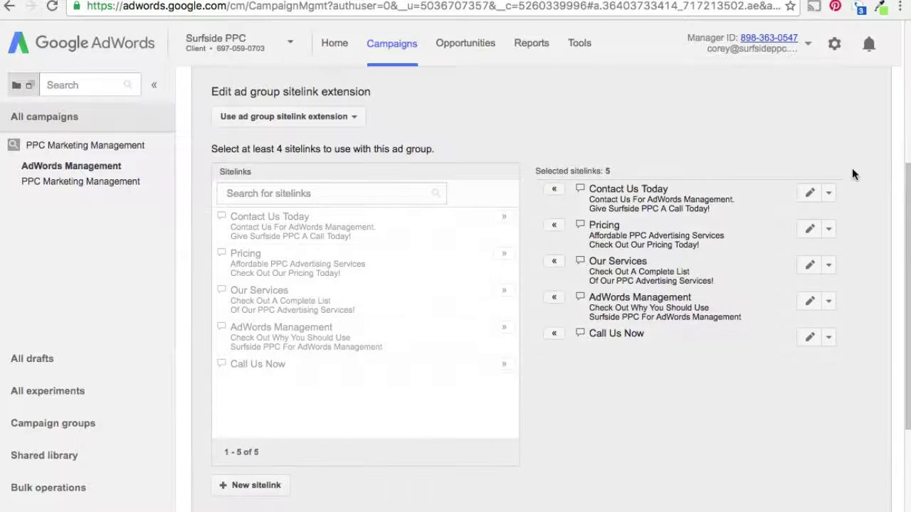
click(831, 195)
click(765, 215)
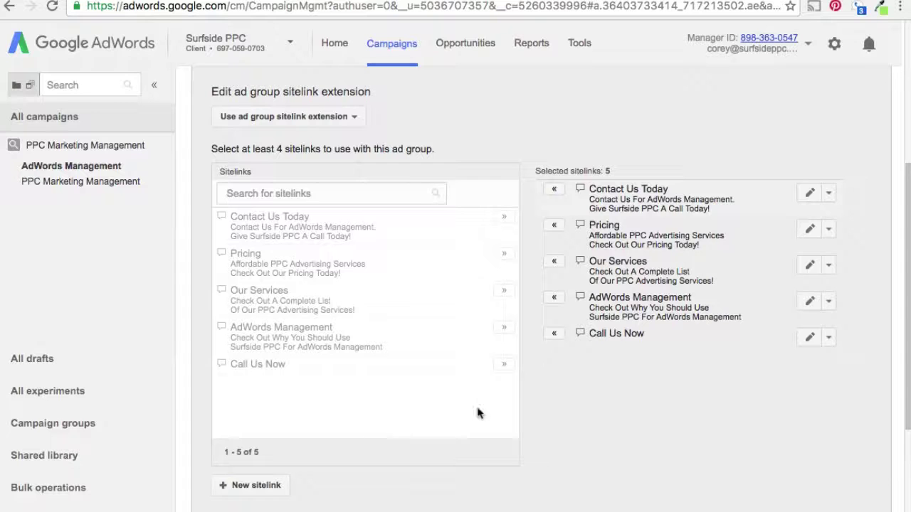
Remove Call Us Now from the selected sitelinks of the AdWords Management ad group and save the sitelink extension
click(372, 427)
click(553, 334)
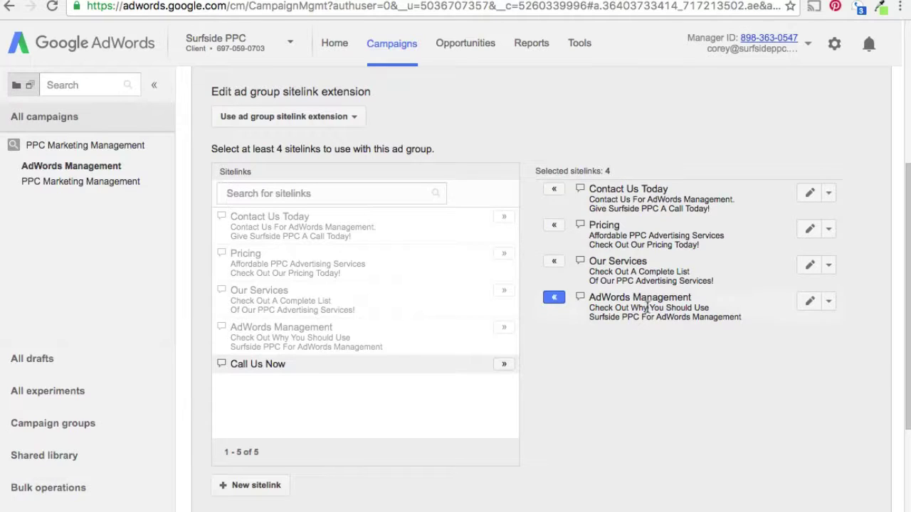
scroll(566, 120, down, 3)
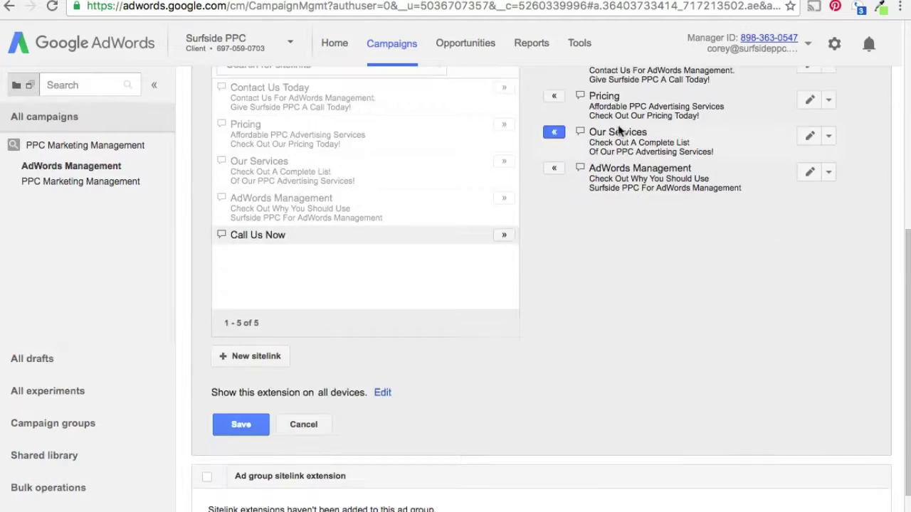
click(246, 424)
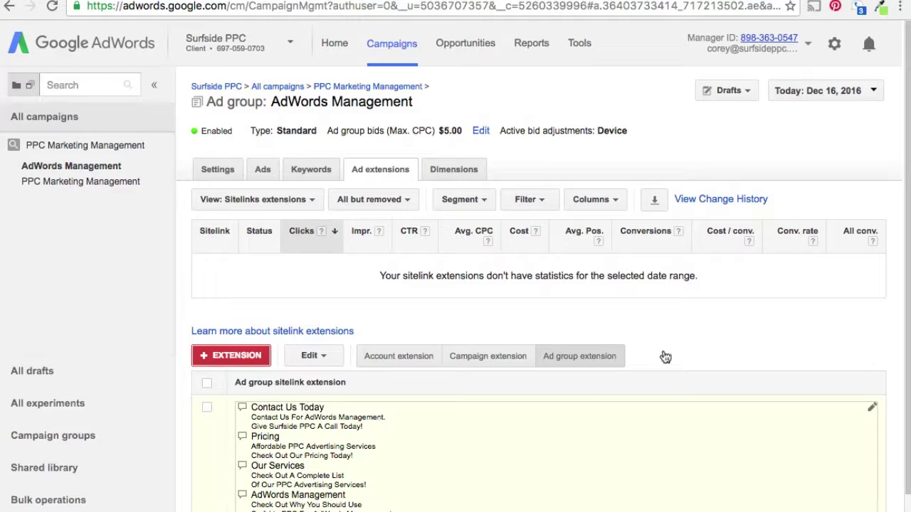
scroll(805, 335, down, 1)
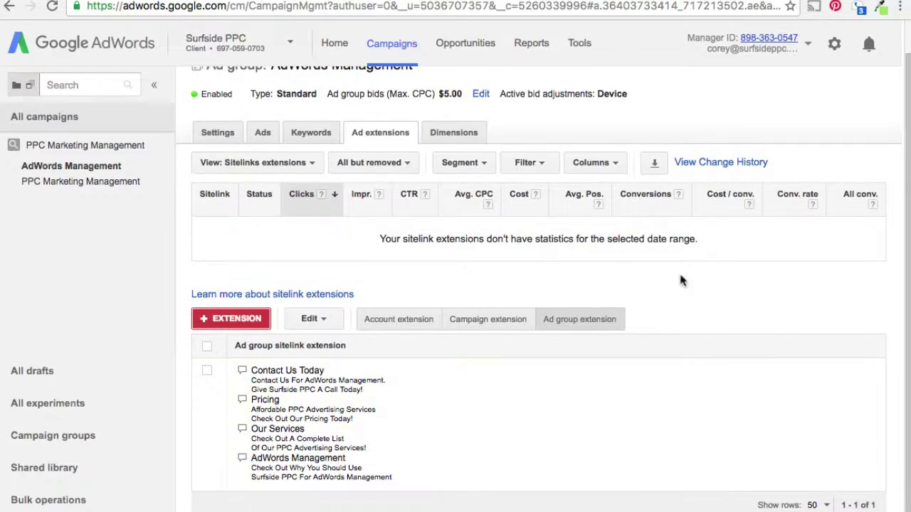
Check the campaign-level sitelink extensions, and open the ad group sitelink extensions of the PPC Marketing Management ad group
click(481, 322)
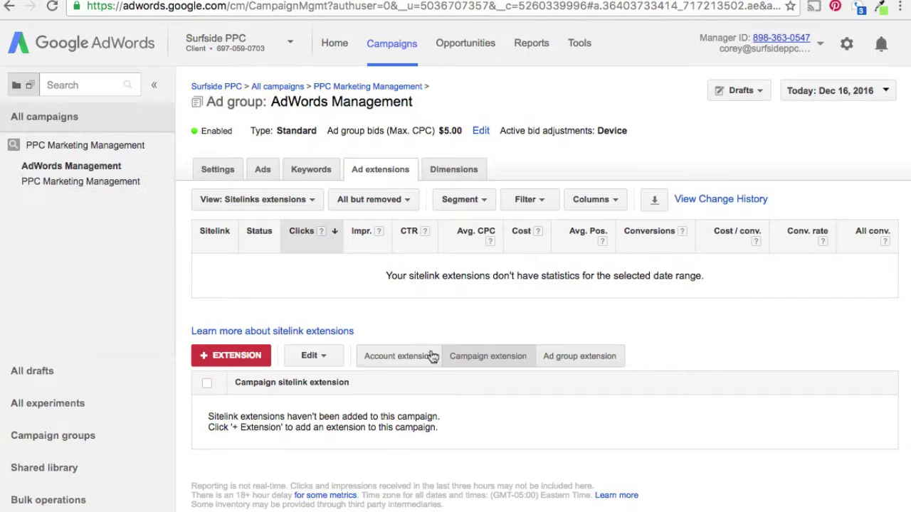
click(613, 363)
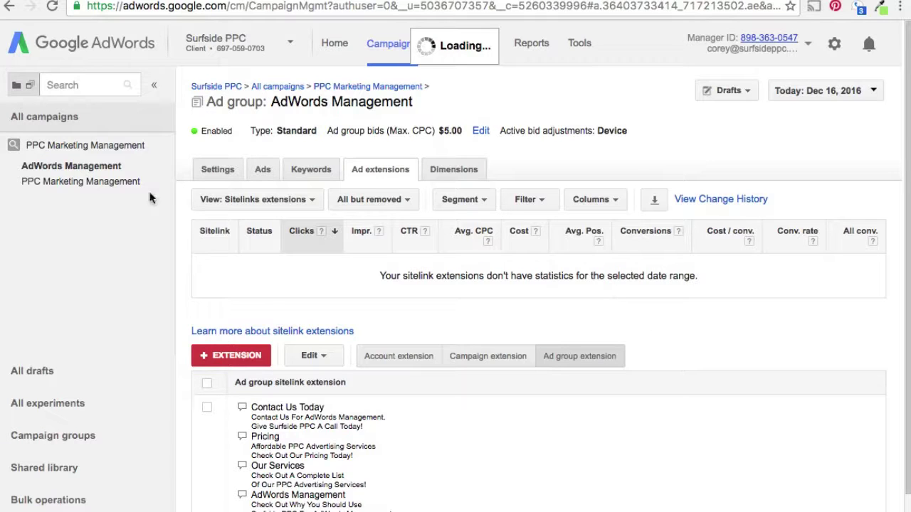
click(82, 184)
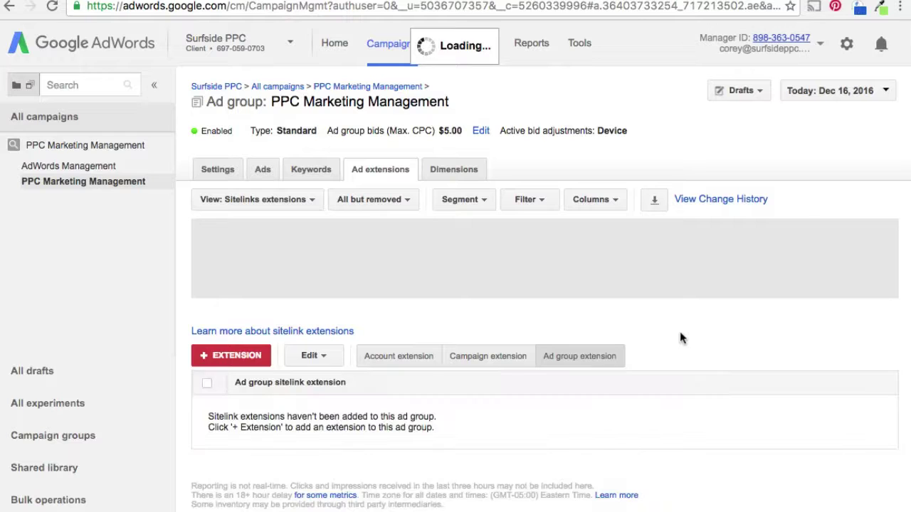
drag(236, 417, 319, 417)
click(373, 418)
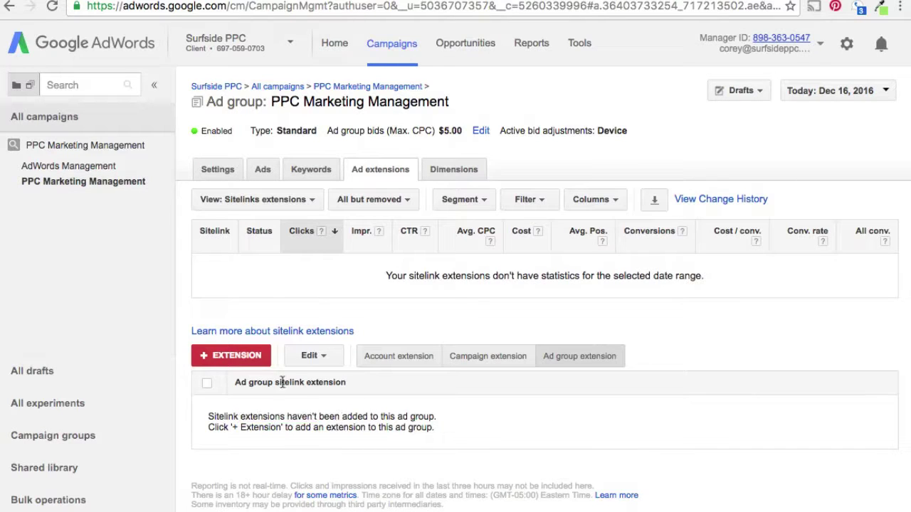
Start a sitelink extension for the PPC Marketing Management ad group and select Contact Us Today, Pricing and Our Services
click(213, 359)
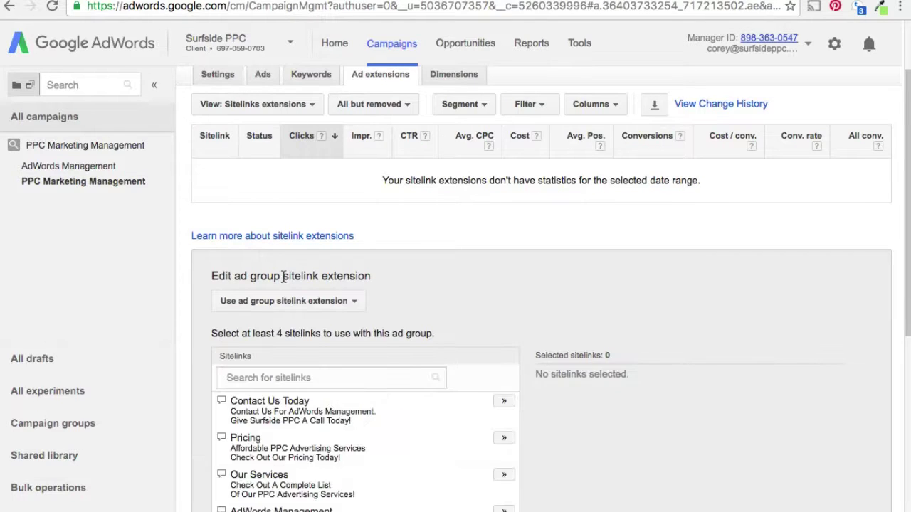
scroll(641, 322, down, 3)
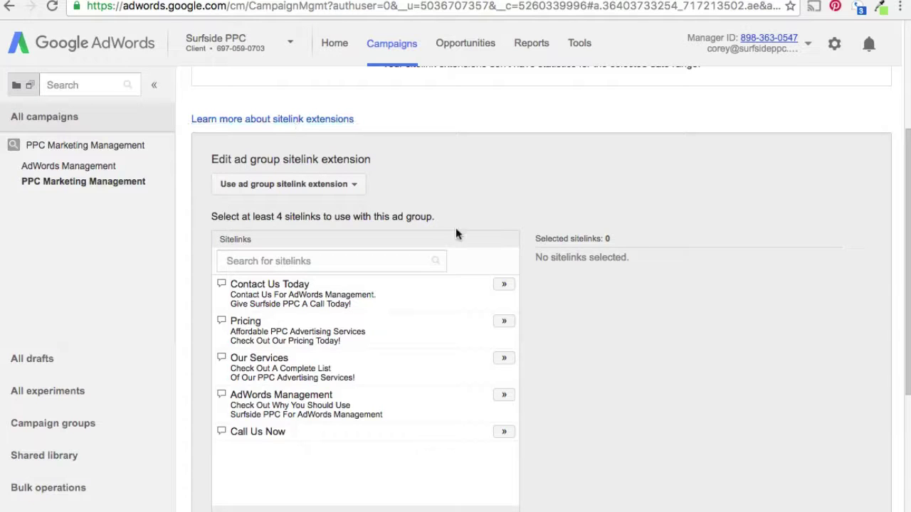
click(504, 284)
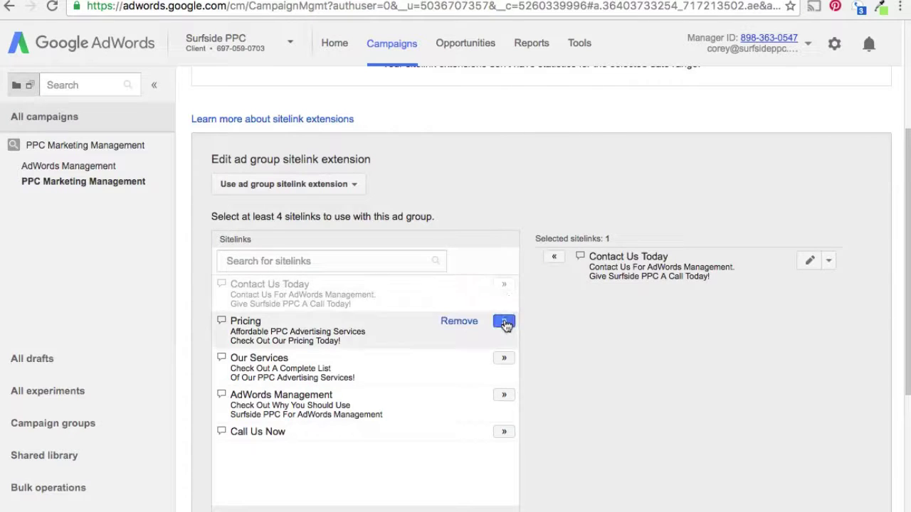
click(504, 321)
click(504, 358)
scroll(541, 352, down, 2)
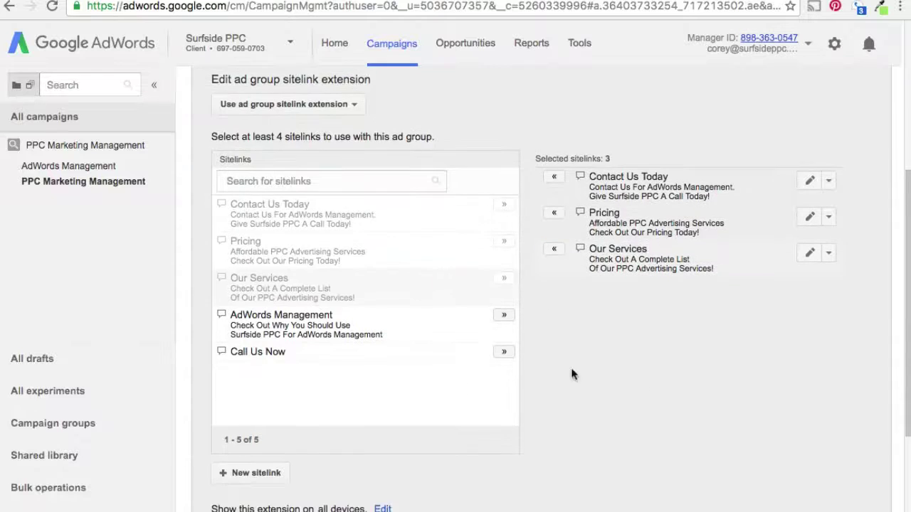
click(278, 473)
click(484, 178)
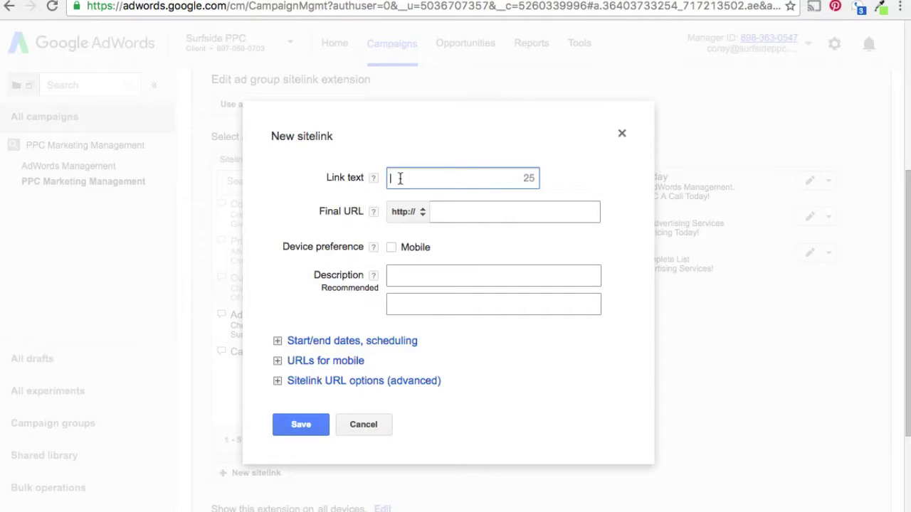
text(PPC Marketing Management)
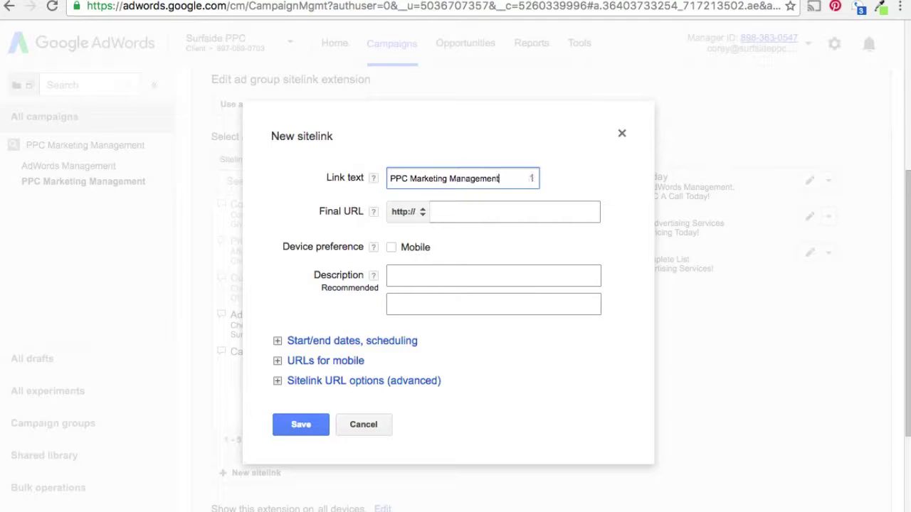
key(Tab)
key(Tab)
key(Tab)
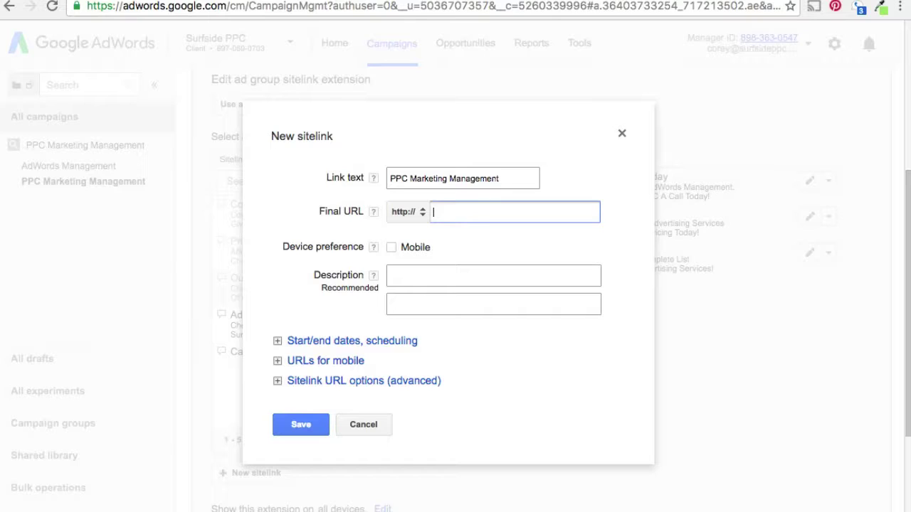
text(www.surfsideppc.com/)
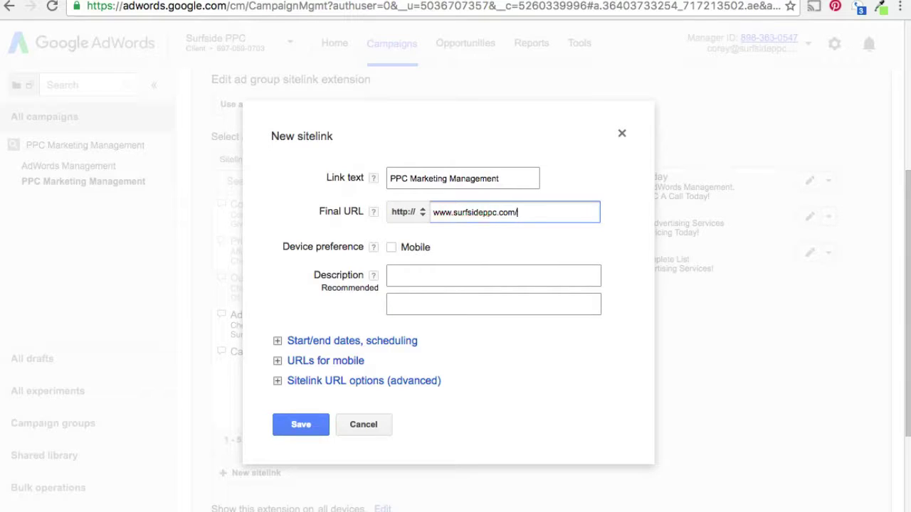
key(Tab)
key(Tab)
key(Tab)
key(Tab)
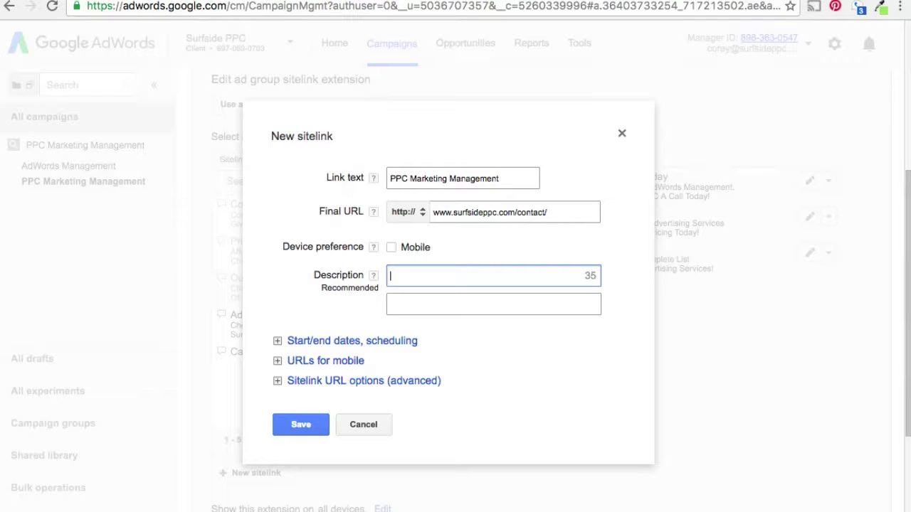
Describe the PPC Marketing Management sitelink as "Contact Surfside PPC Today For" and "PPC Marketing Management!", and save it
text(ontact Surfside PPC Today For)
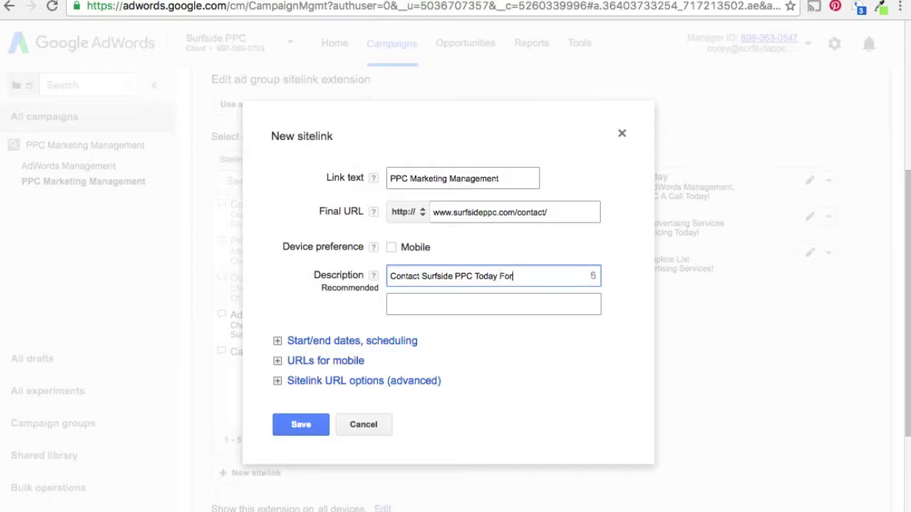
key(Tab)
text(PP)
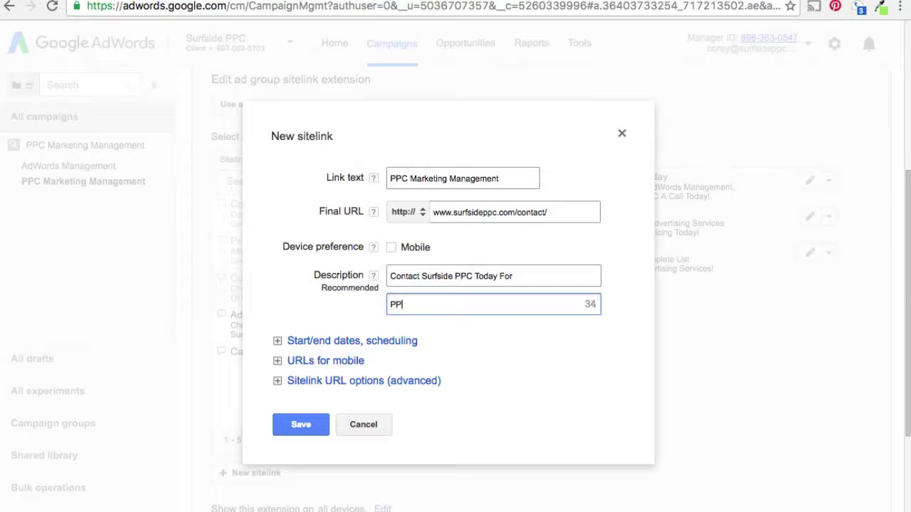
text(C Marketing Management!)
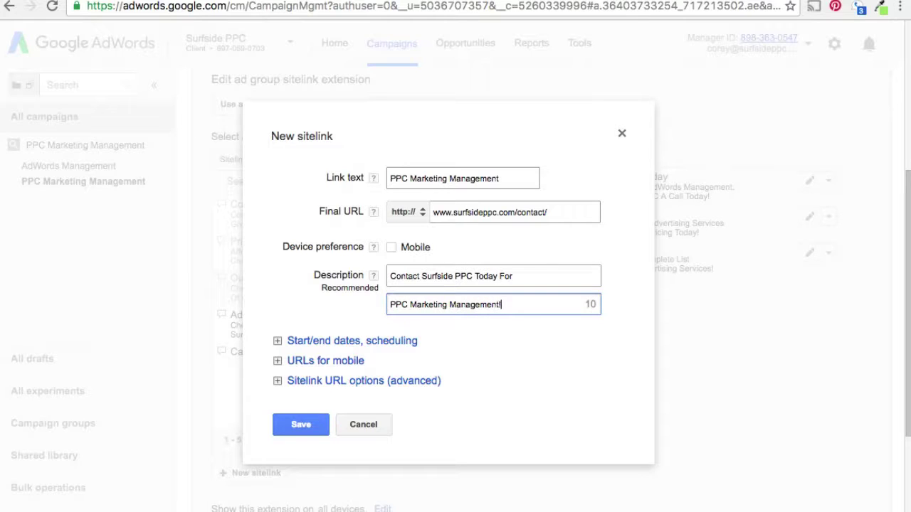
click(313, 431)
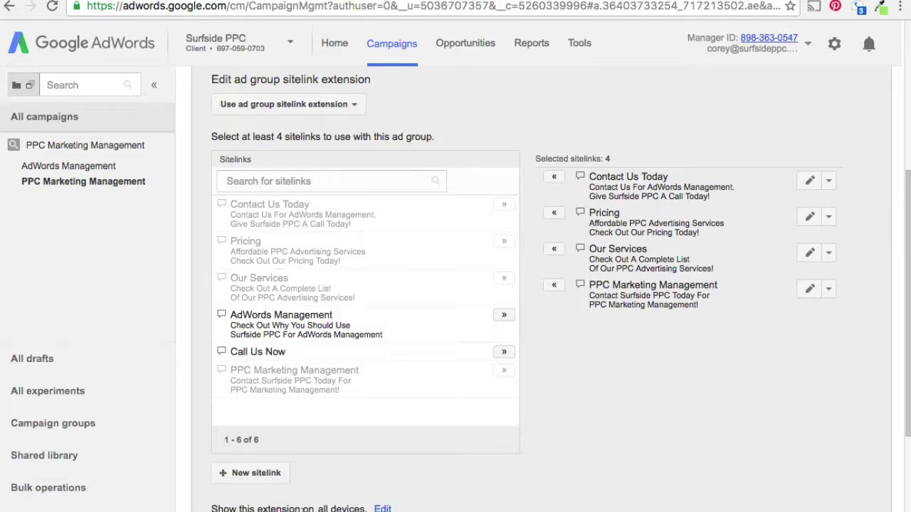
click(264, 478)
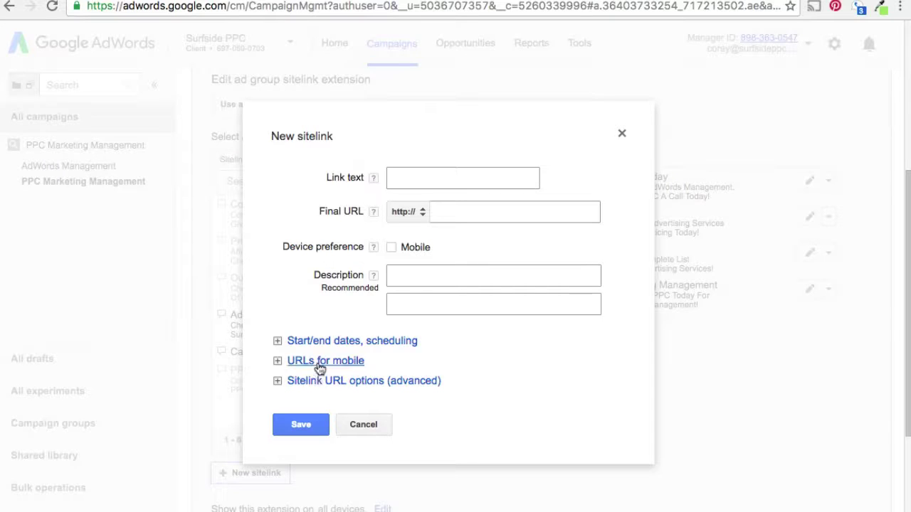
click(467, 181)
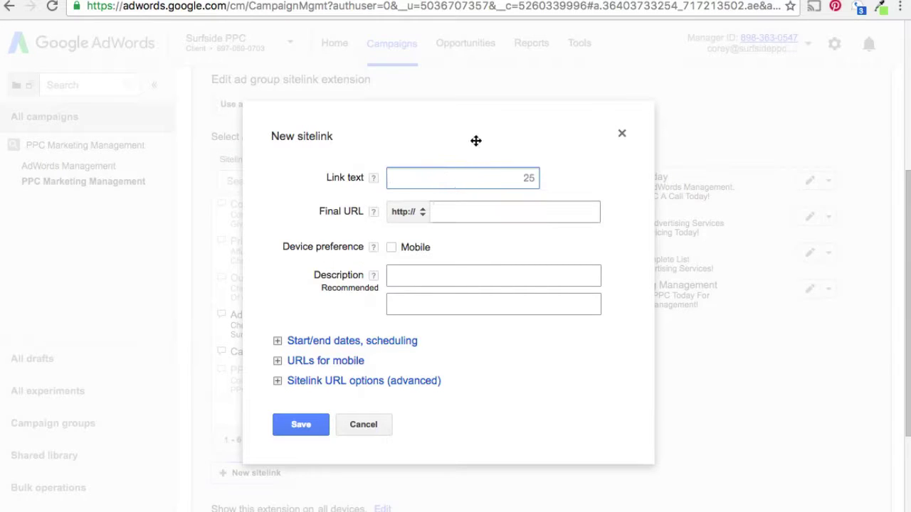
text(Contact Us)
key(Tab)
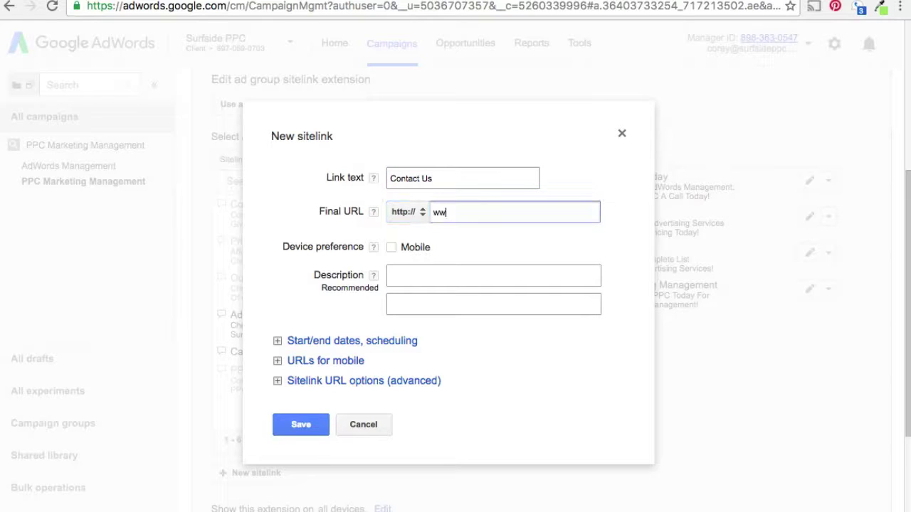
text(www.surfsideppc.com)
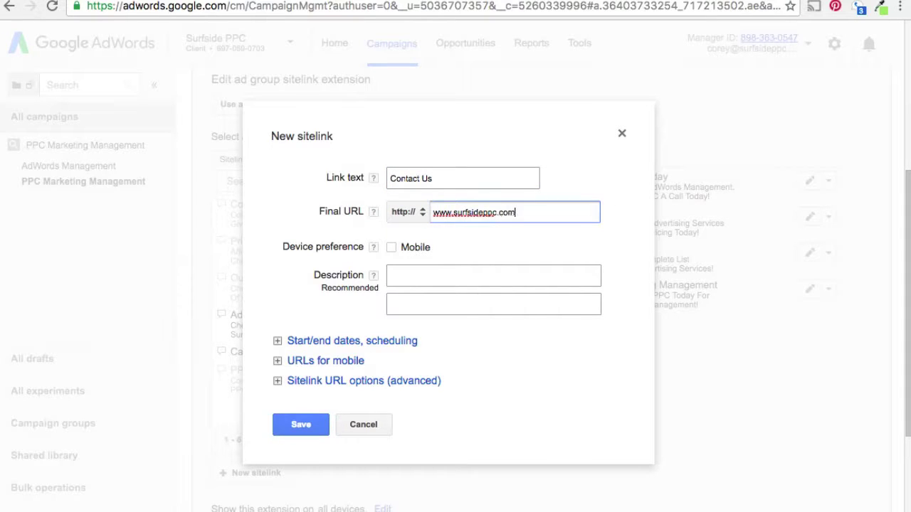
text(/contact/)
Set the new sitelink's device preference to Mobile and change its link text to "Contact Surfside PPC"
click(391, 249)
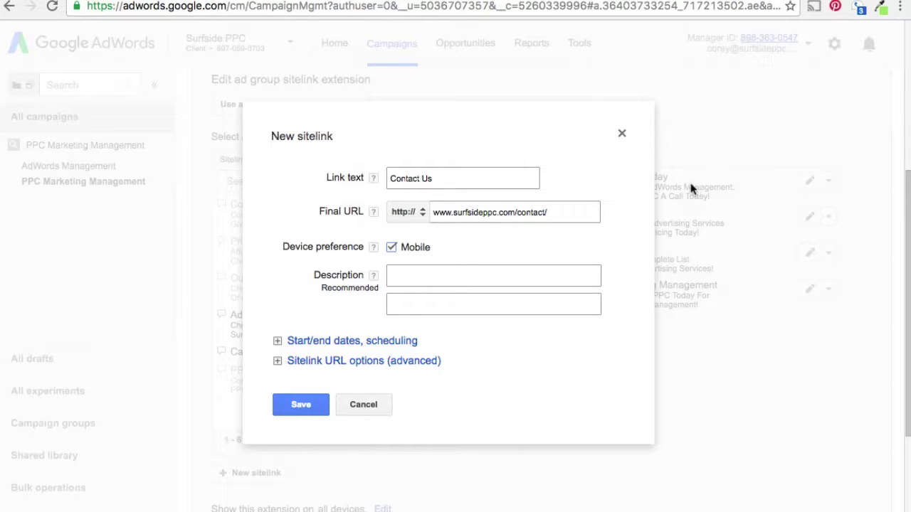
click(468, 179)
key(BackSpace)
key(BackSpace)
text(Surfside PPC)
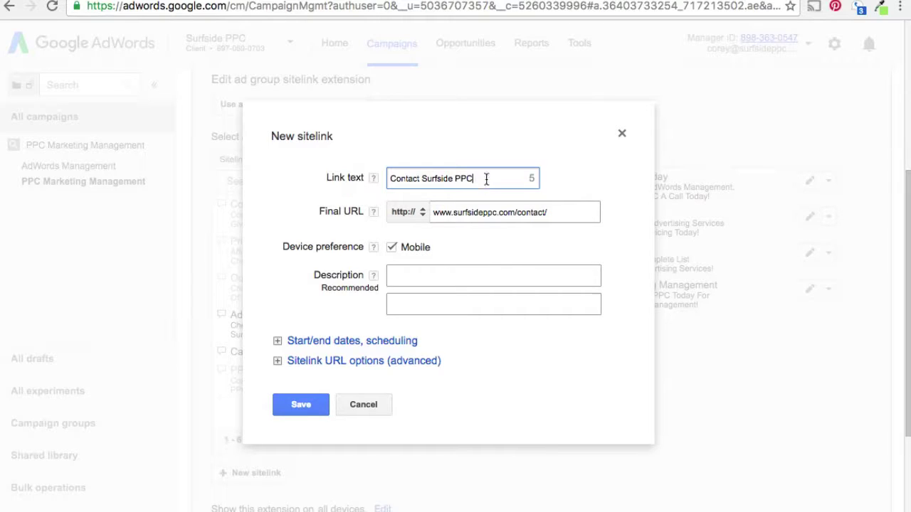
Change the new sitelink's link text back to "Contact Us" and clear its Mobile device preference
drag(487, 179, 418, 180)
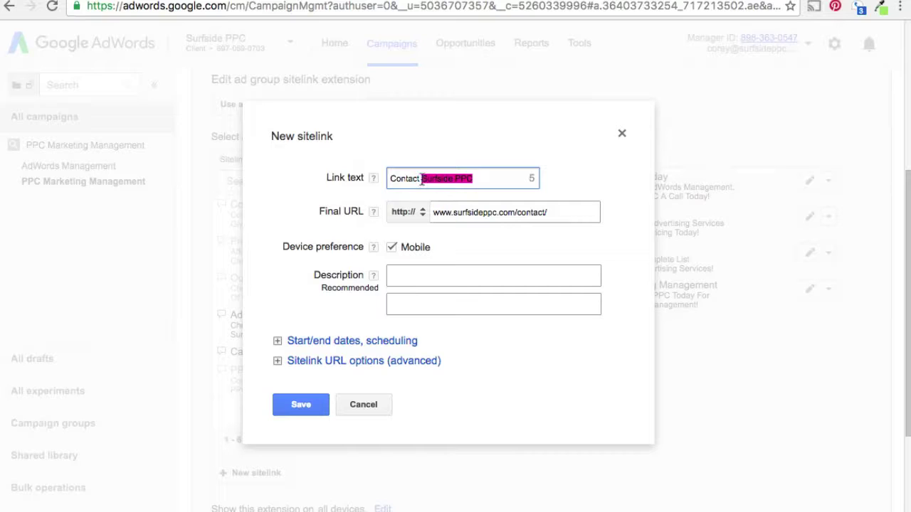
text(Us)
click(393, 250)
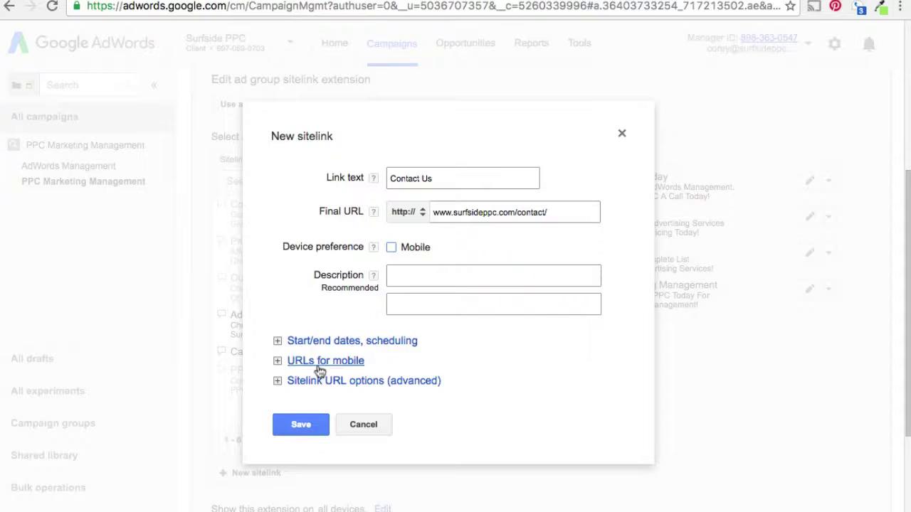
click(278, 364)
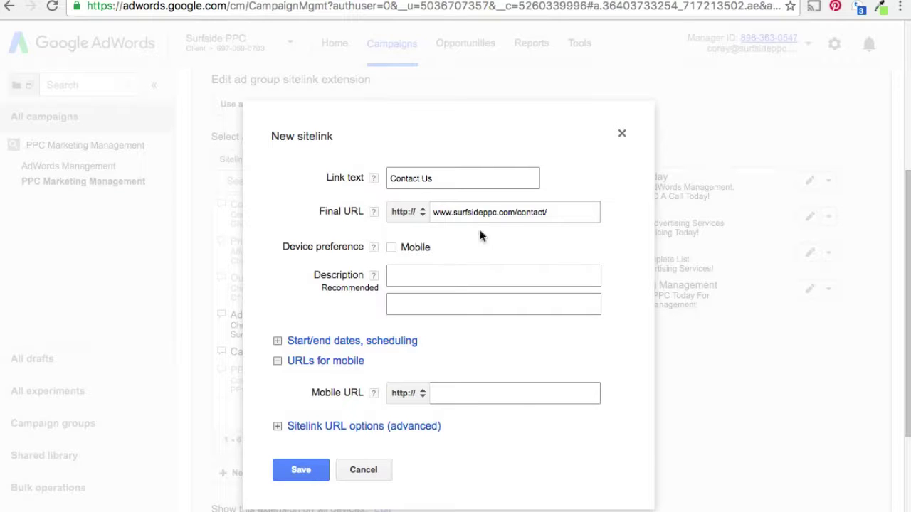
click(524, 400)
text(www.sur)
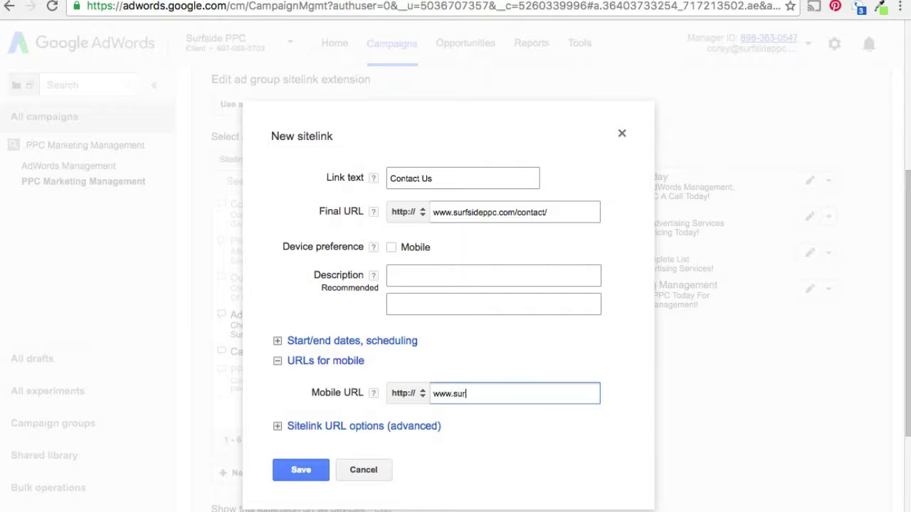
text(fsideppc.com/contact-mobile/)
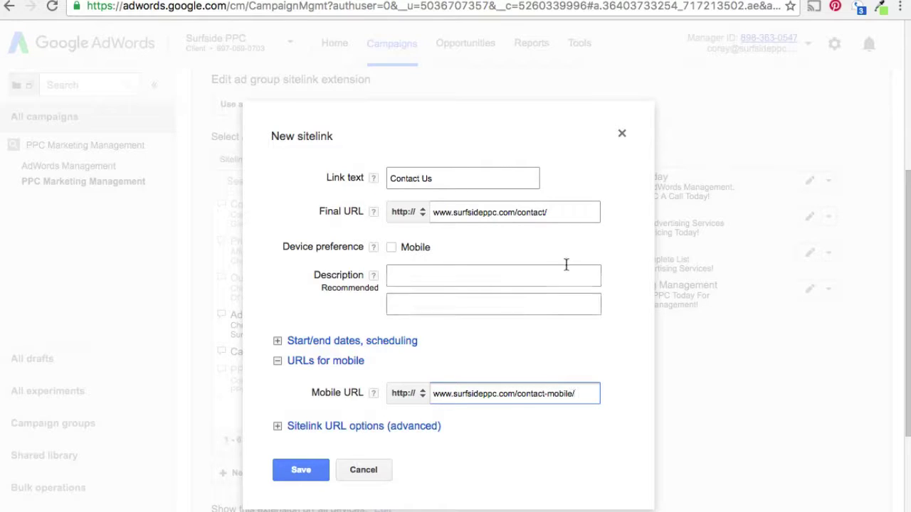
Compare the final URL with the mobile URL of the Contact Us sitelink and delete the mobile URL
drag(555, 212, 436, 212)
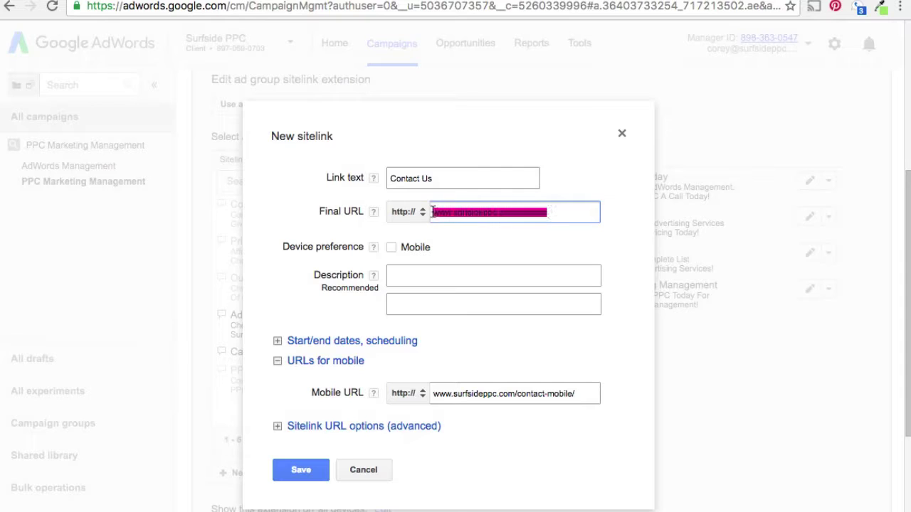
drag(579, 394, 411, 393)
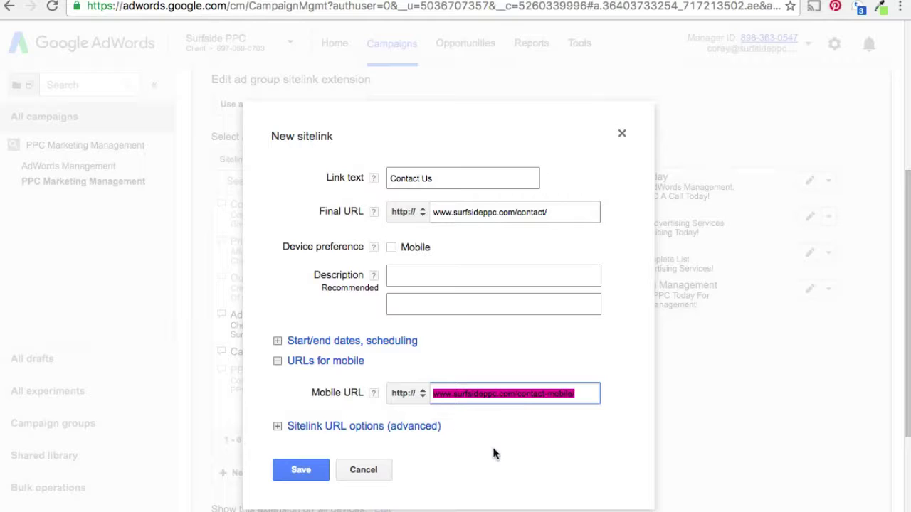
key(BackSpace)
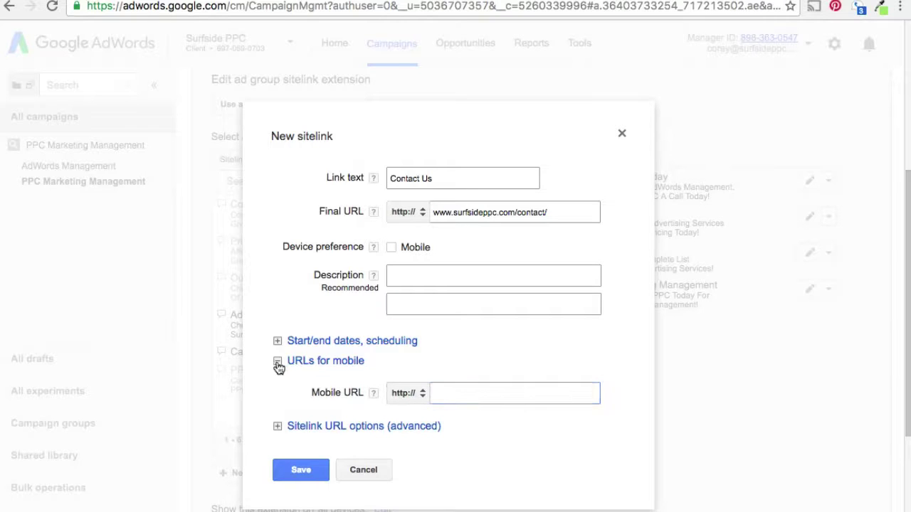
Change the new sitelink's link text to "50% Off Today" and schedule it from Dec 16, 2016 to Dec 17, 2016
click(277, 360)
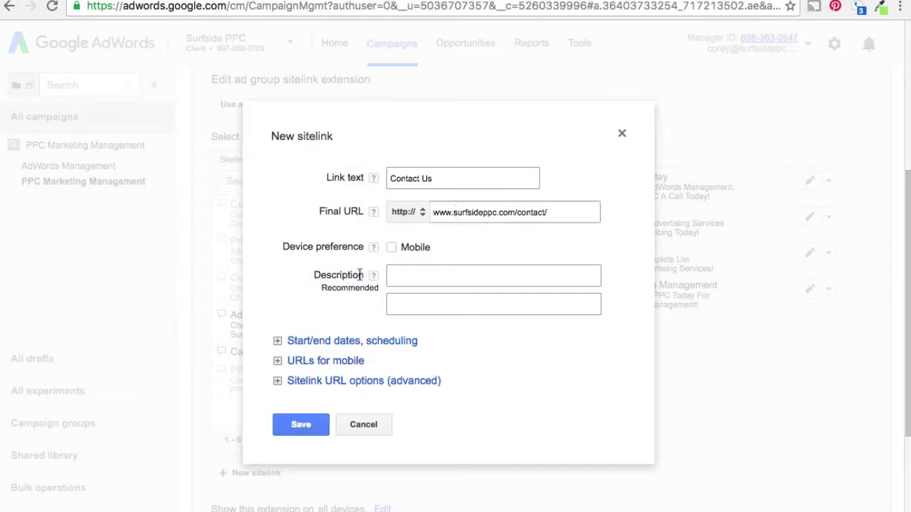
click(278, 342)
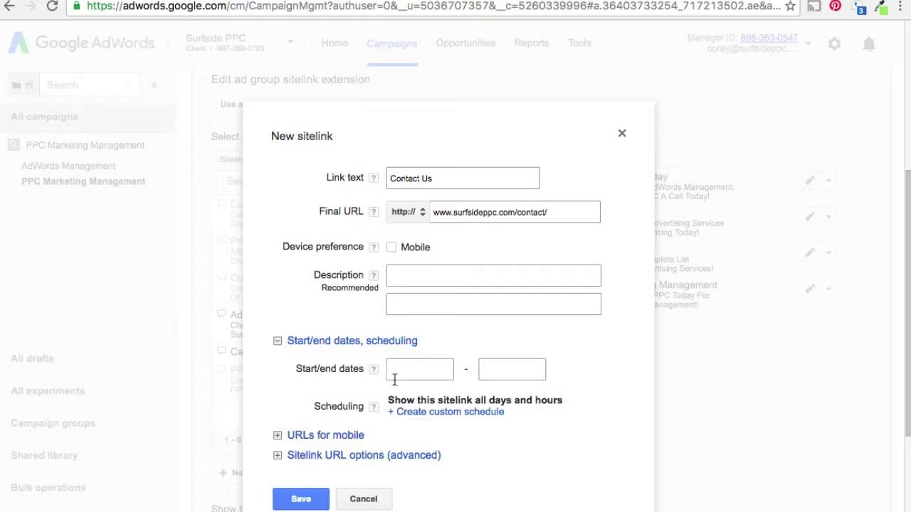
drag(445, 185, 281, 170)
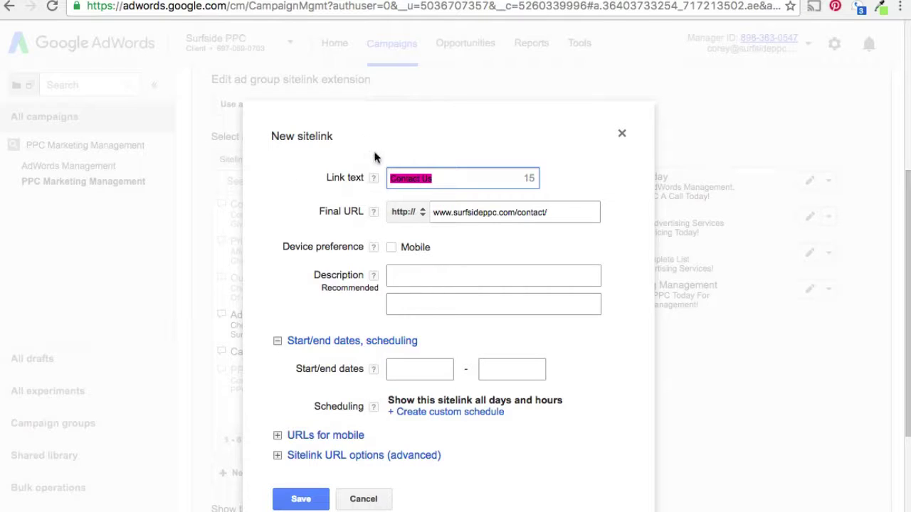
text(50% Off Today)
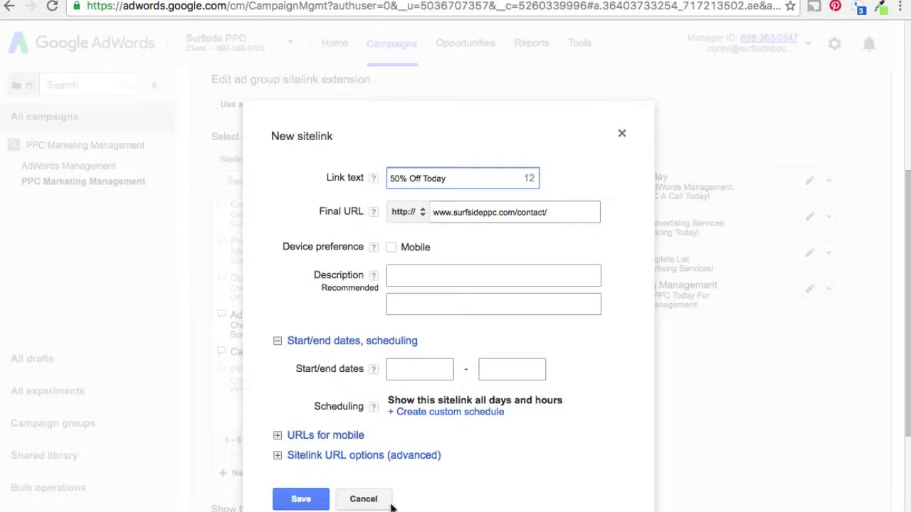
click(416, 374)
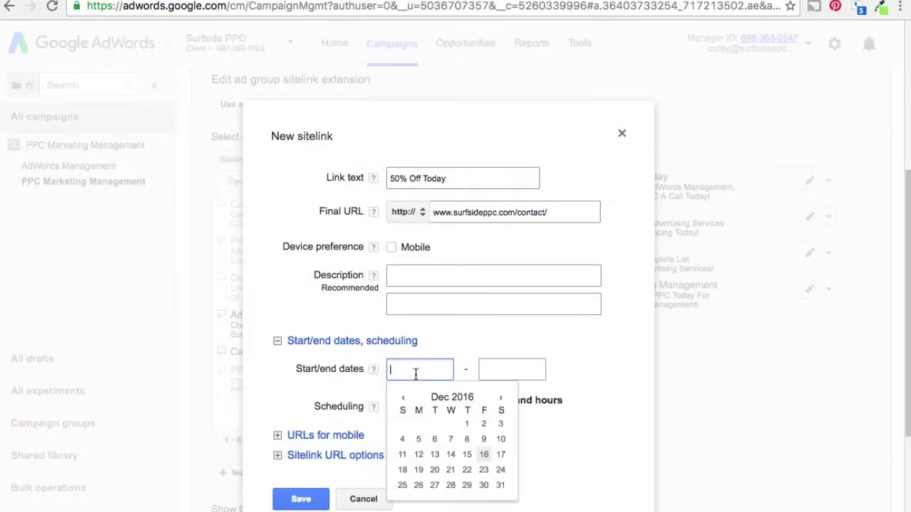
click(484, 455)
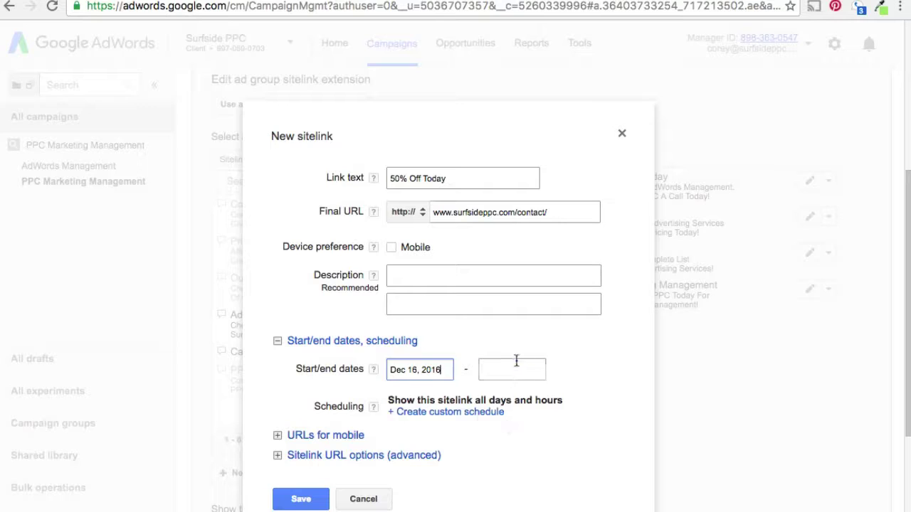
click(512, 368)
click(593, 456)
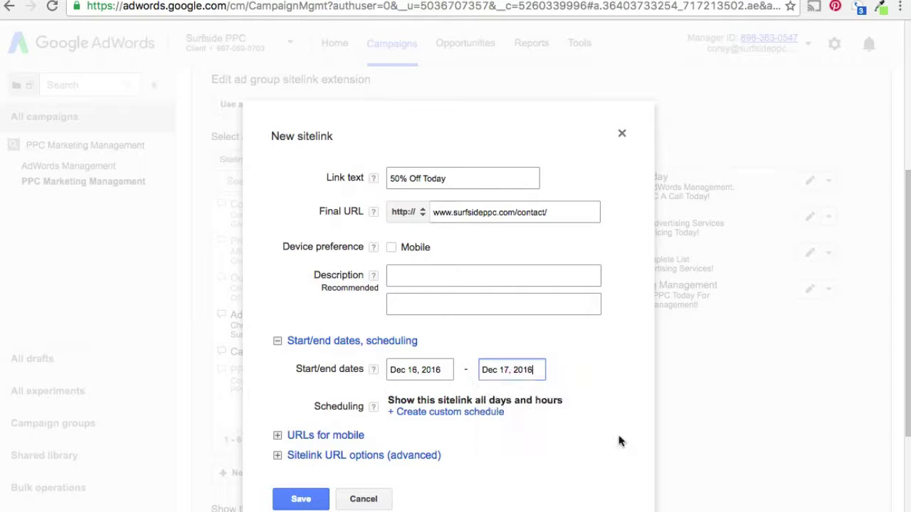
Check the advanced URL options of the "50% Off Today" sitelink and save the sitelink
click(276, 342)
click(277, 383)
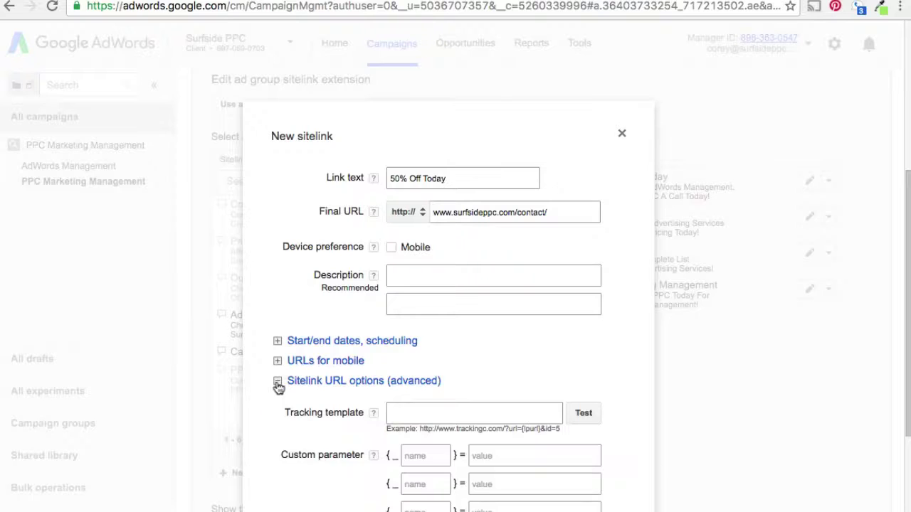
scroll(526, 413, down, 1)
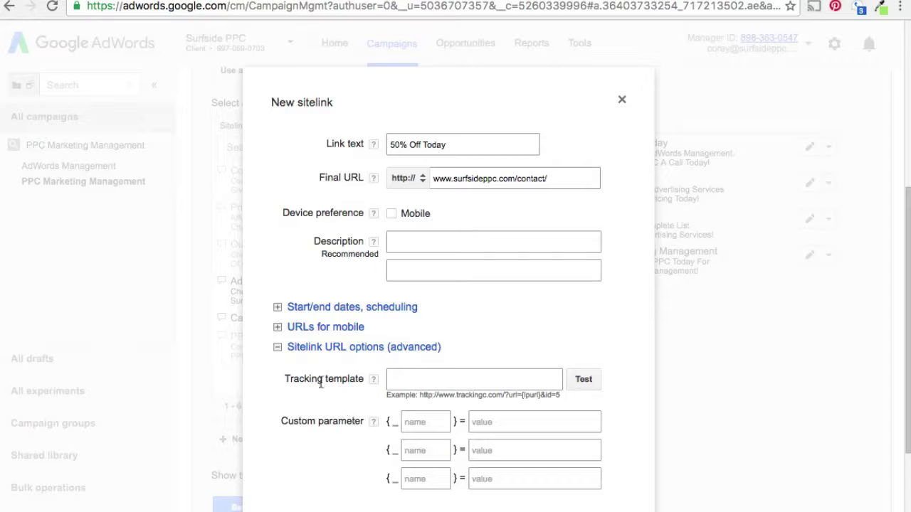
click(277, 347)
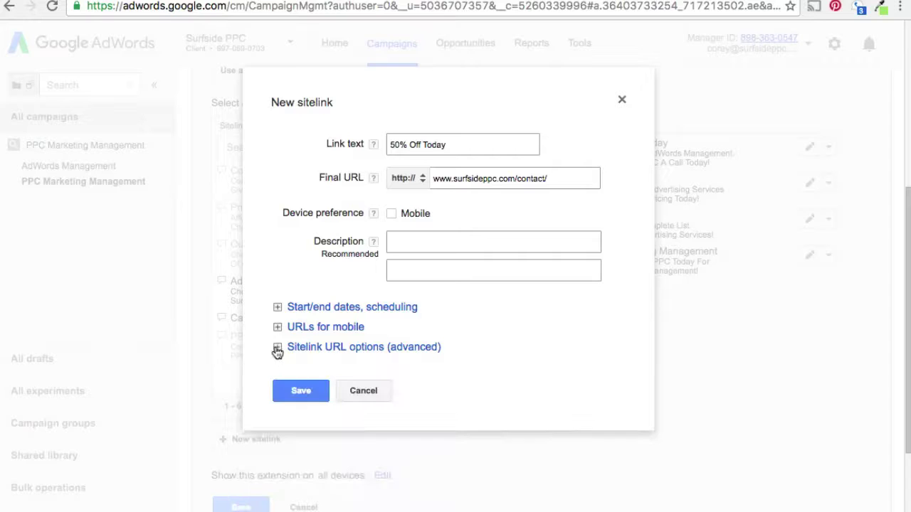
click(311, 398)
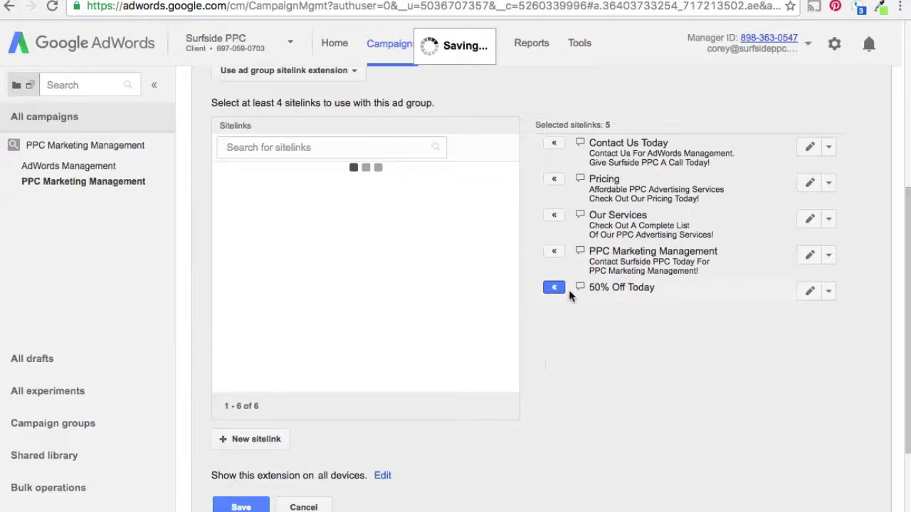
Deselect the "50% Off Today" sitelink from the ad group and permanently remove it from the available sitelinks
click(553, 291)
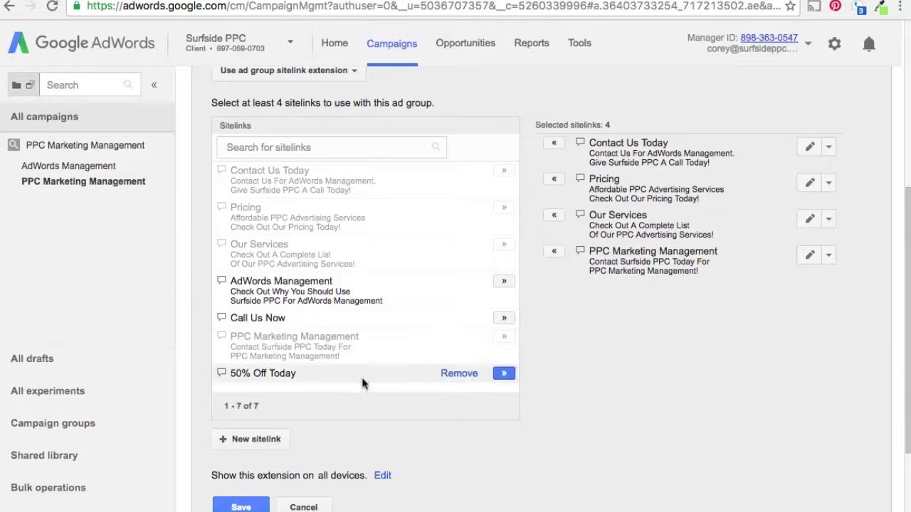
click(470, 375)
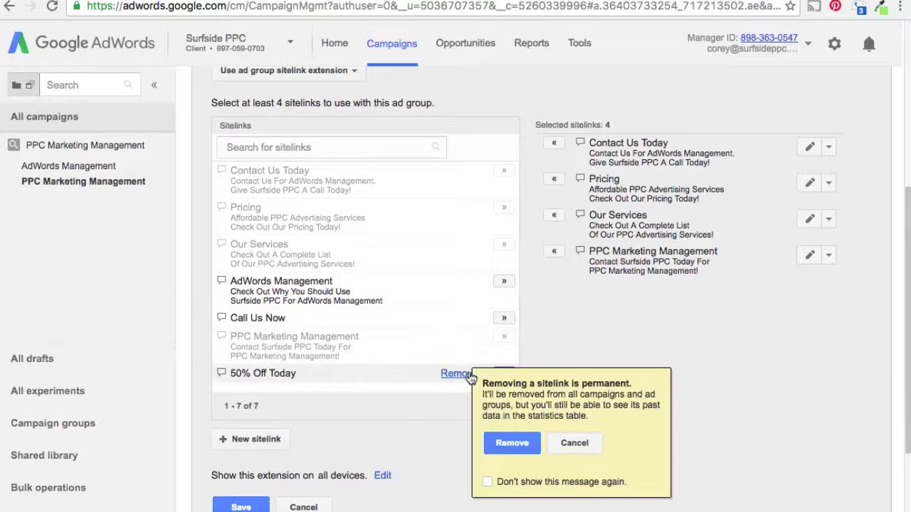
click(513, 443)
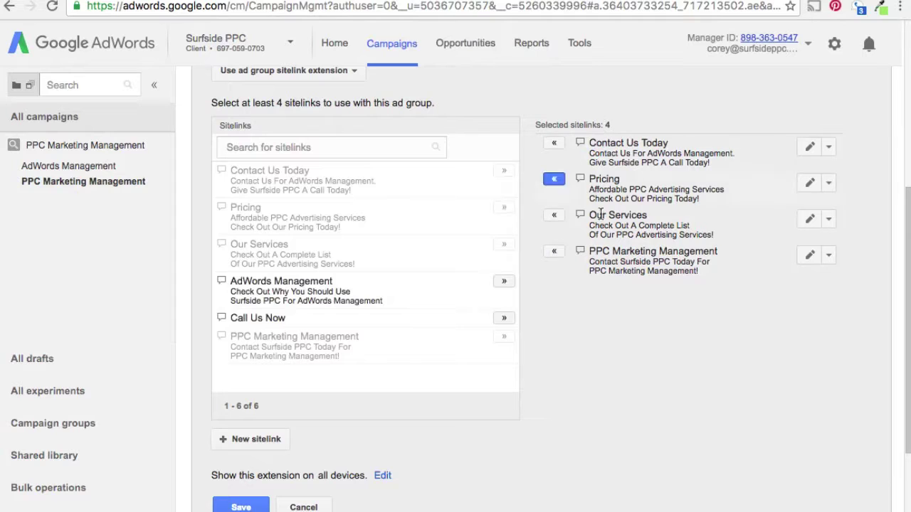
Save the PPC Marketing Management ad group's sitelink extension with the selected sitelinks
click(239, 505)
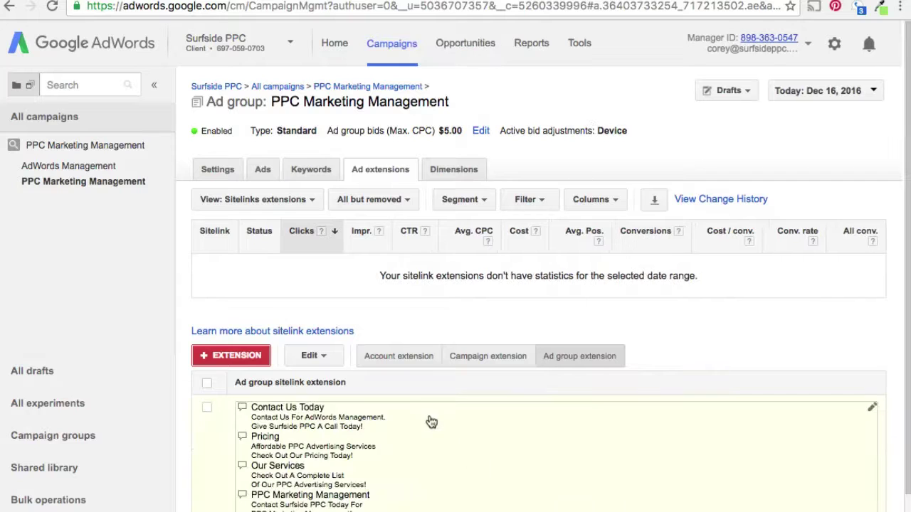
Review the AdWords Management ad group's sitelinks and the ad group sitelink extensions across the PPC Marketing Management campaign
click(87, 167)
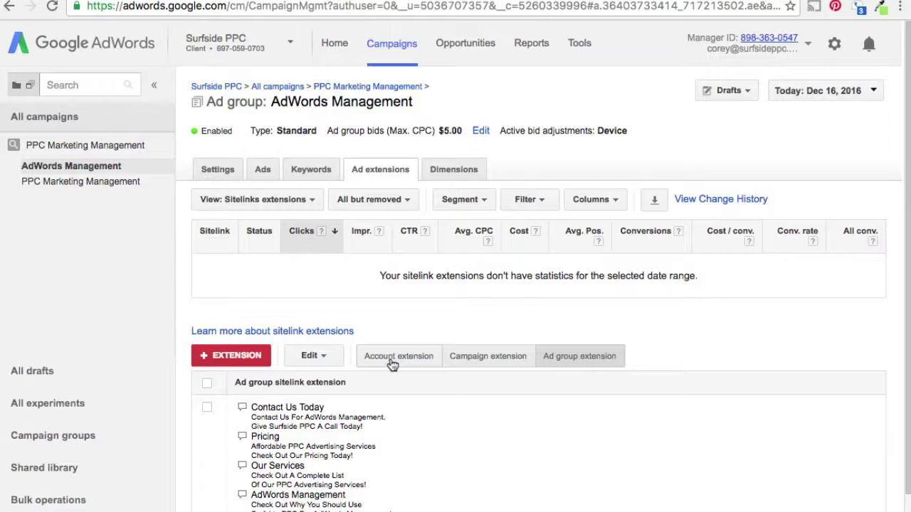
click(102, 151)
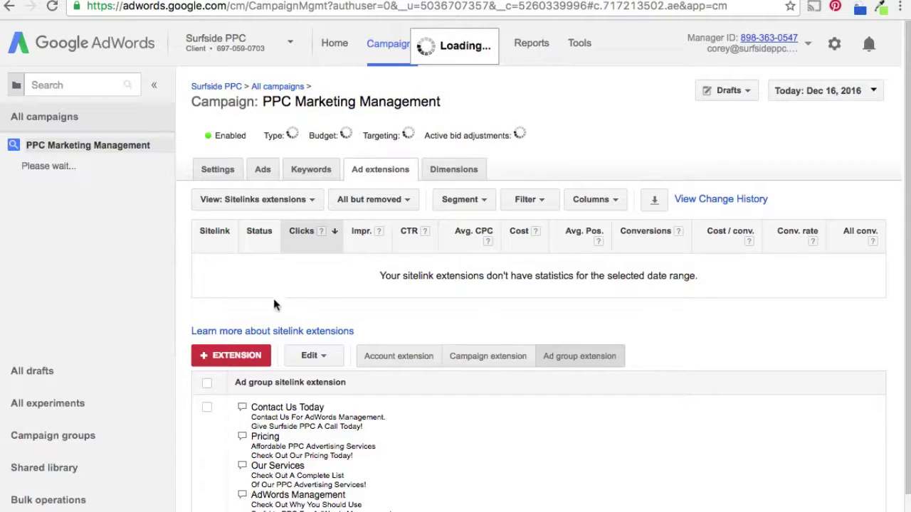
click(562, 371)
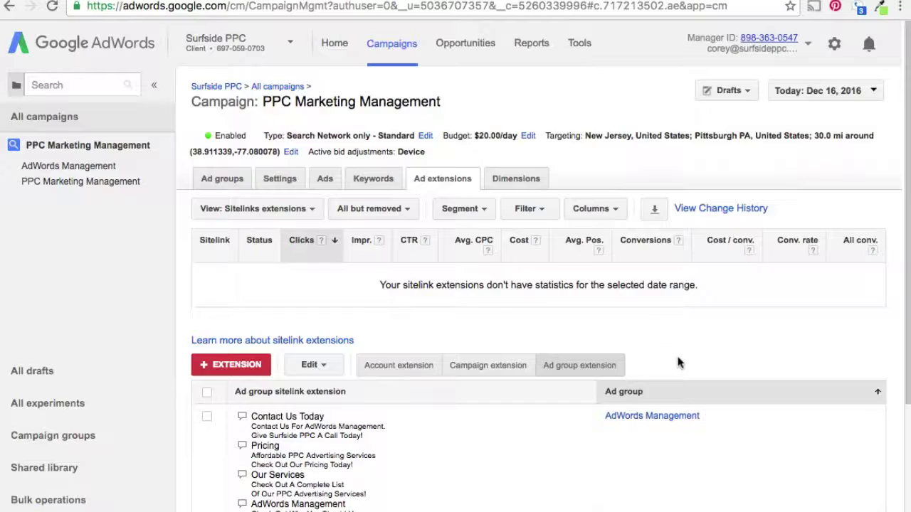
scroll(678, 363, down, 4)
scroll(513, 354, up, 4)
Add a campaign-level sitelink extension with Contact Us Today, Pricing, Our Services and PPC Marketing Management, and save it
click(486, 363)
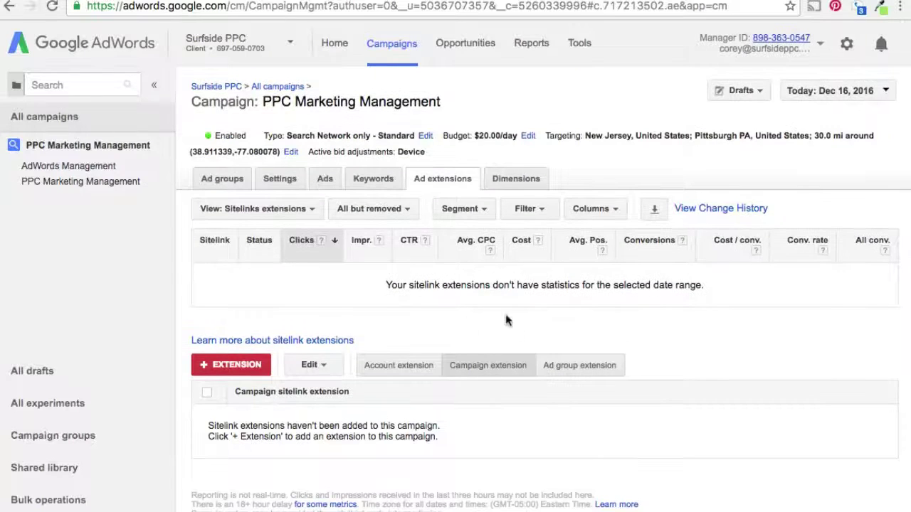
click(226, 365)
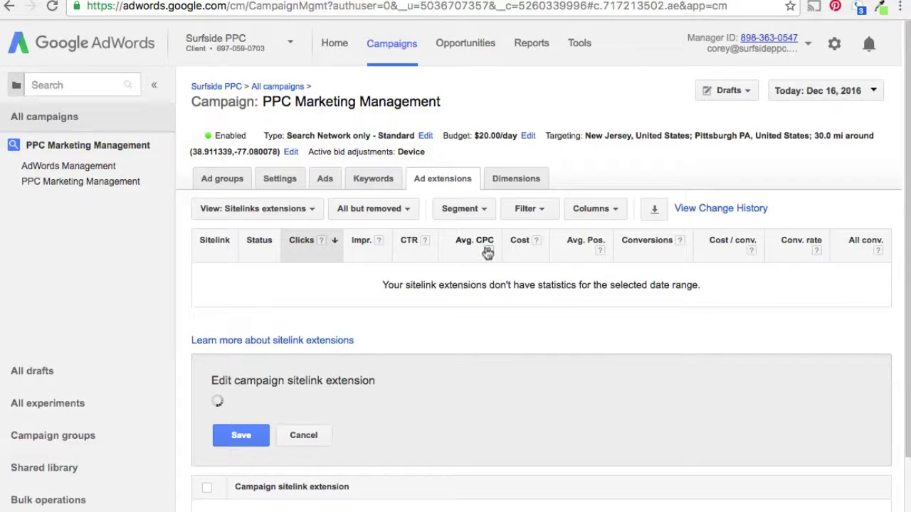
mouse_move(535, 242)
scroll(575, 317, down, 6)
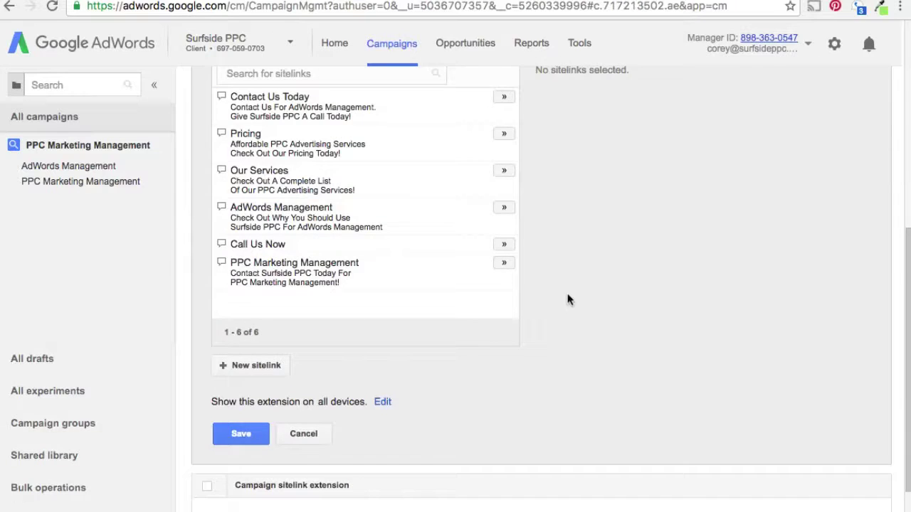
scroll(562, 318, up, 6)
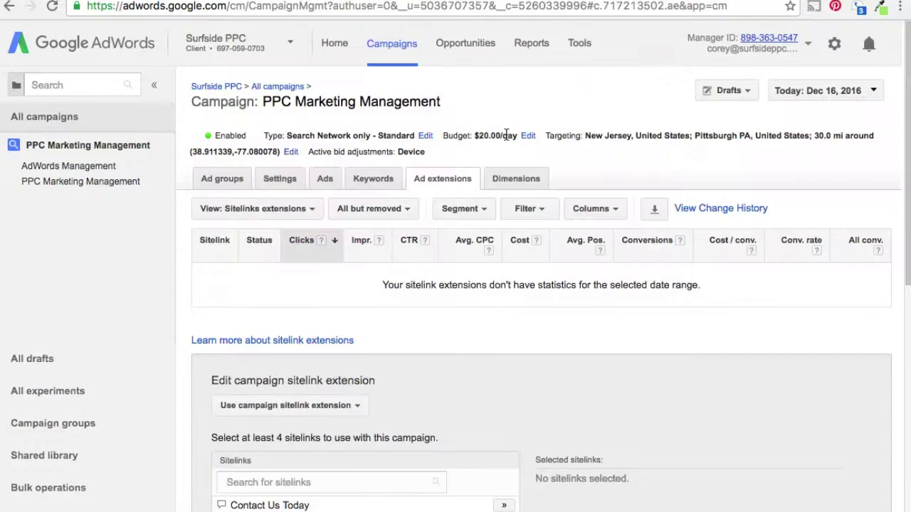
scroll(512, 244, down, 3)
click(504, 312)
click(503, 349)
click(504, 385)
click(504, 477)
scroll(503, 482, down, 3)
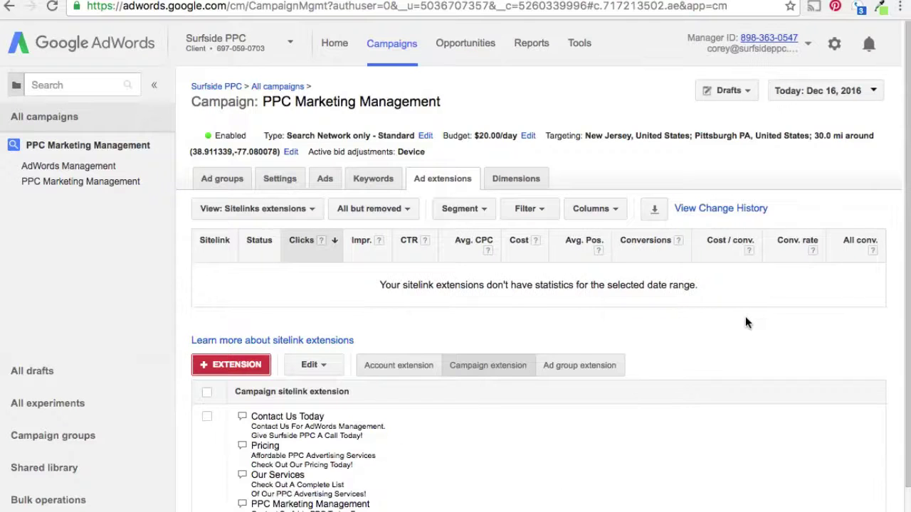
Compare the campaign-level sitelink extension with the ad group sitelink extensions of the PPC Marketing Management campaign
scroll(489, 285, down, 1)
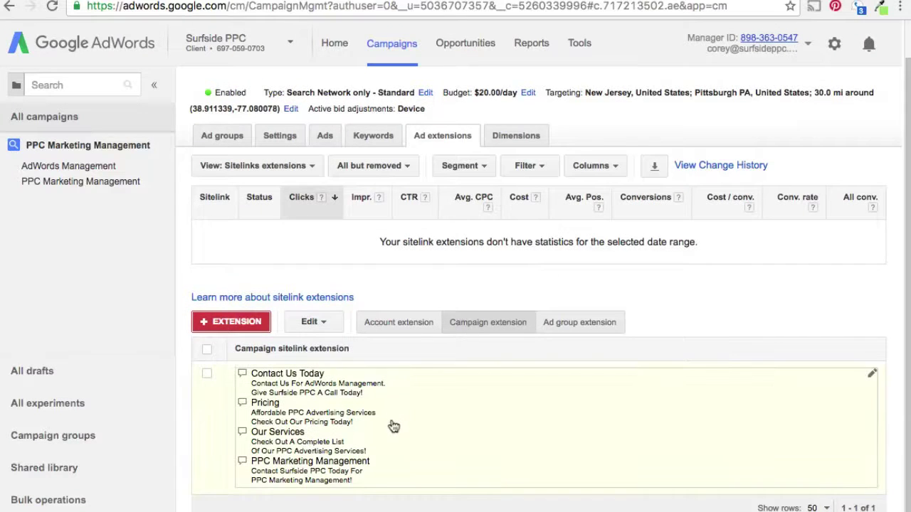
click(613, 326)
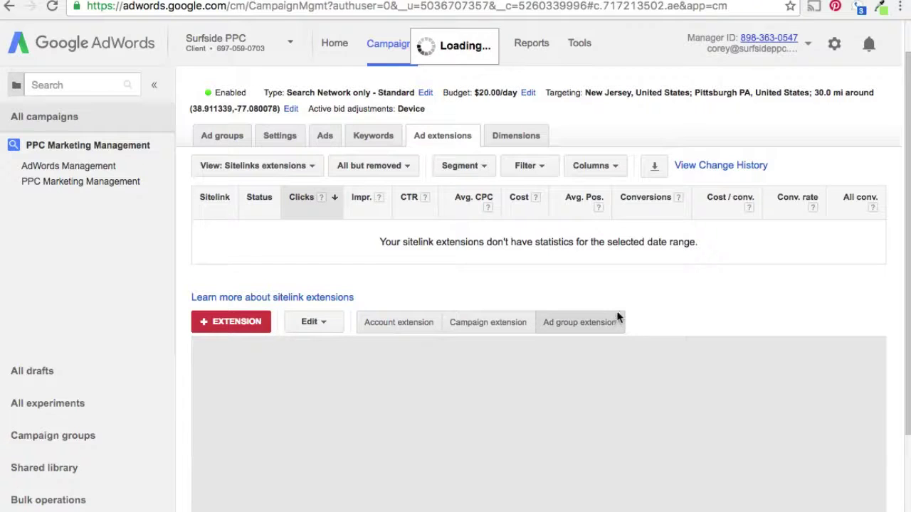
click(483, 327)
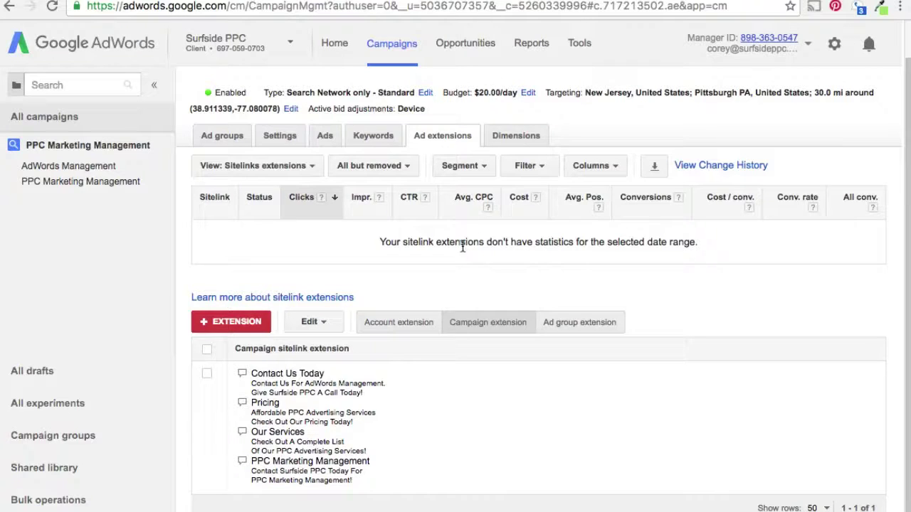
Open the choice of ad extension types for the PPC Marketing Management campaign
click(242, 166)
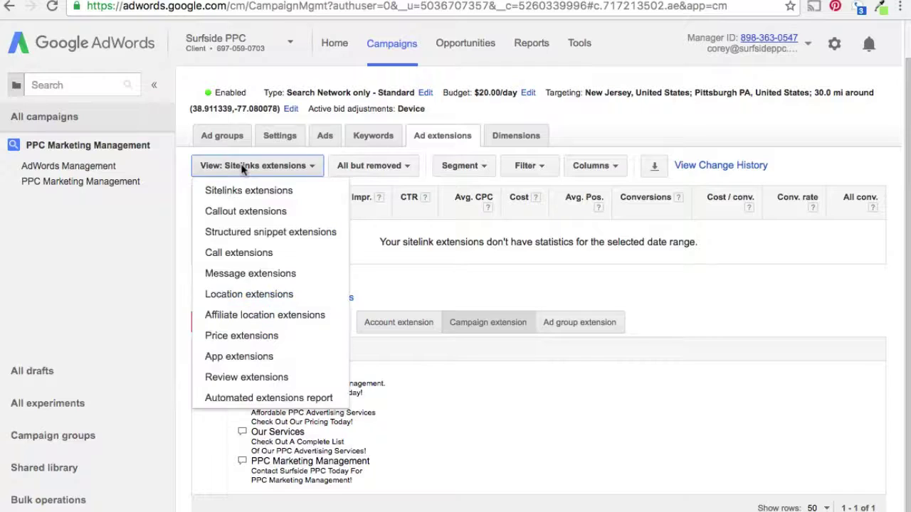